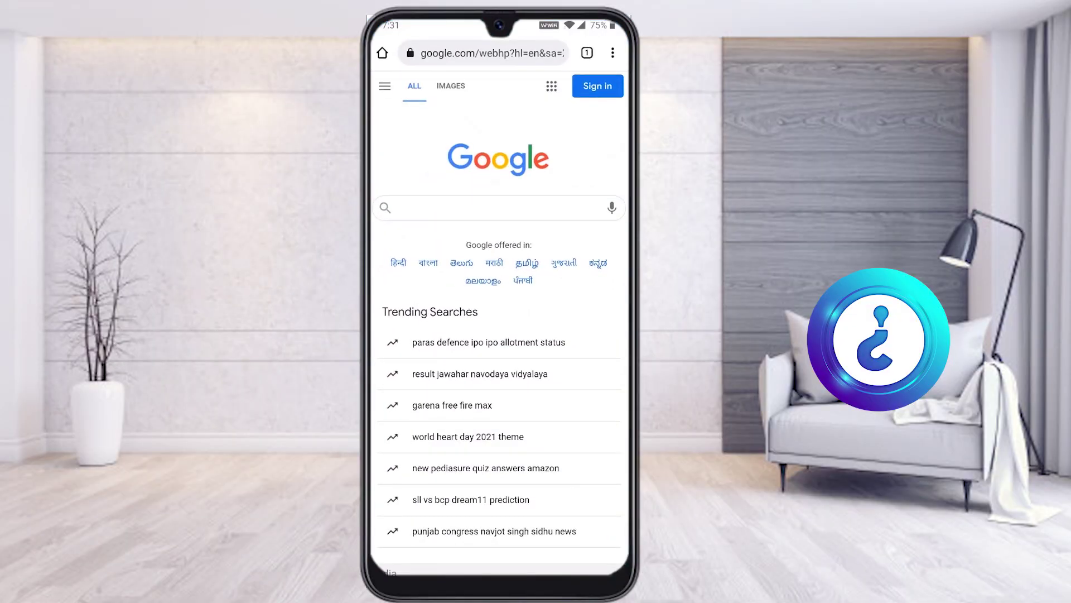
# Step: Request the desktop version of the Google page and search for "google forms"
pyautogui.click(614, 53)
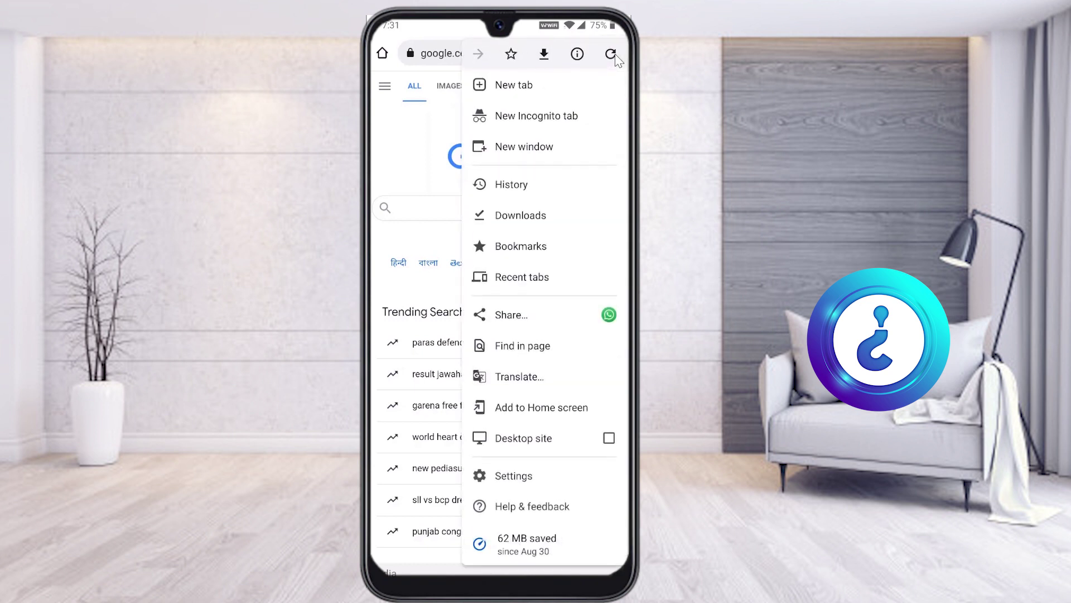
pyautogui.click(525, 439)
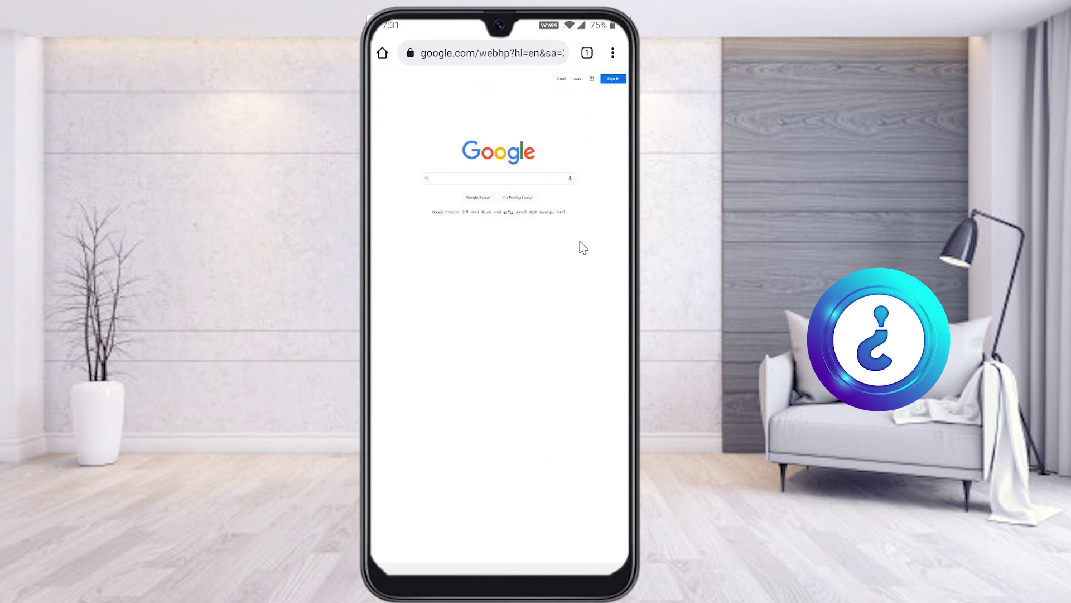
pyautogui.click(440, 182)
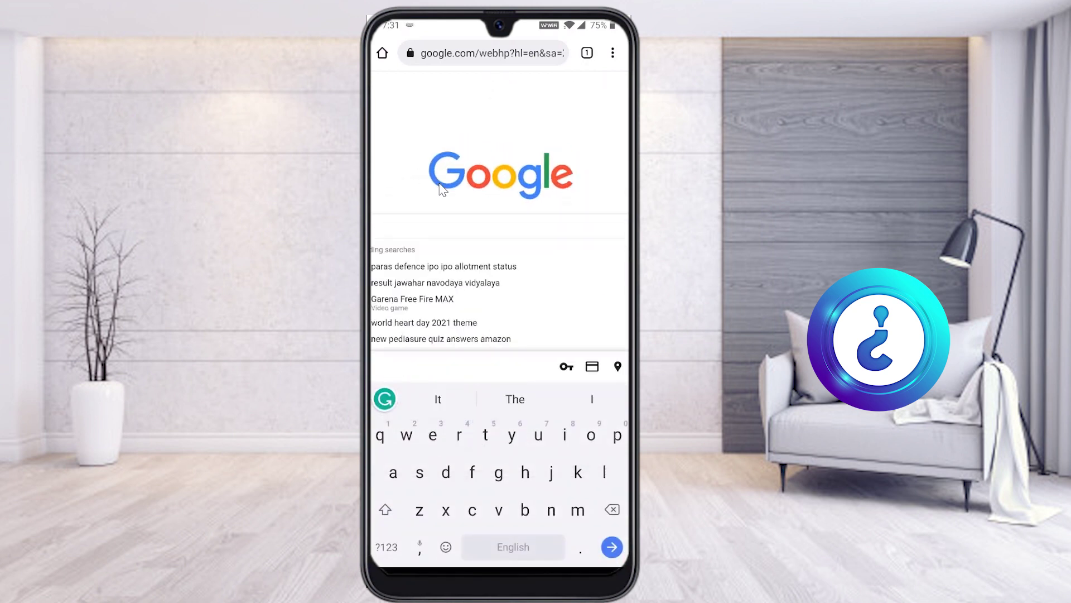
pyautogui.write('google ')
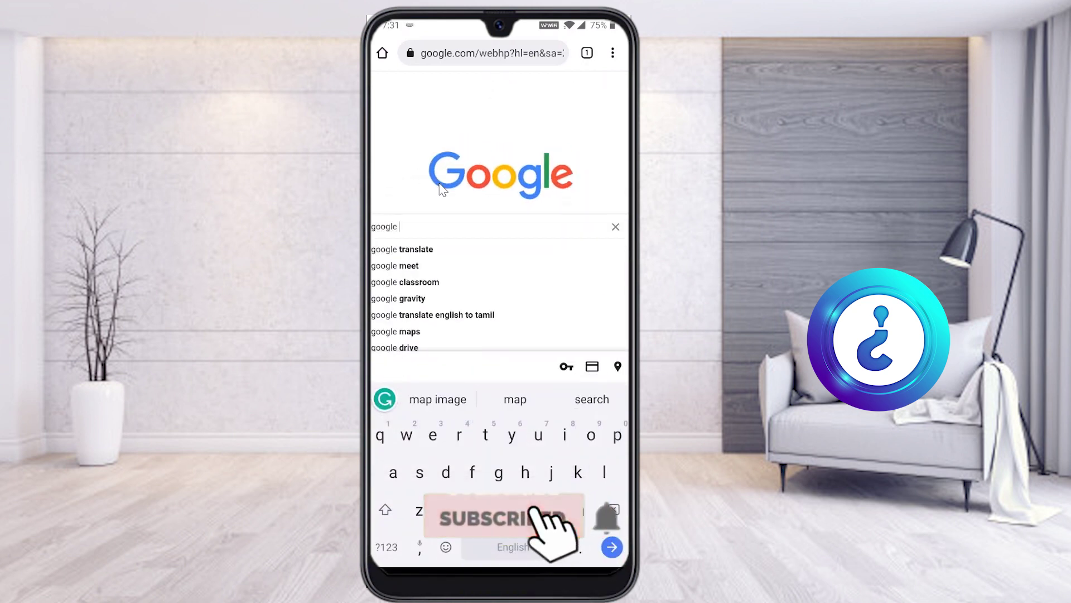
pyautogui.write('forms')
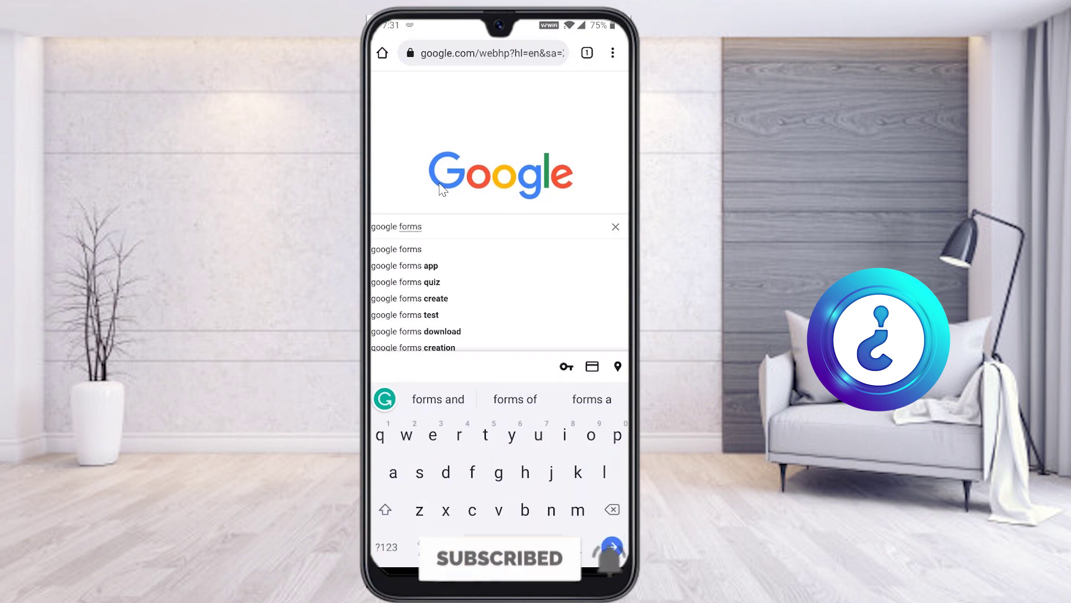
pyautogui.press('Return')
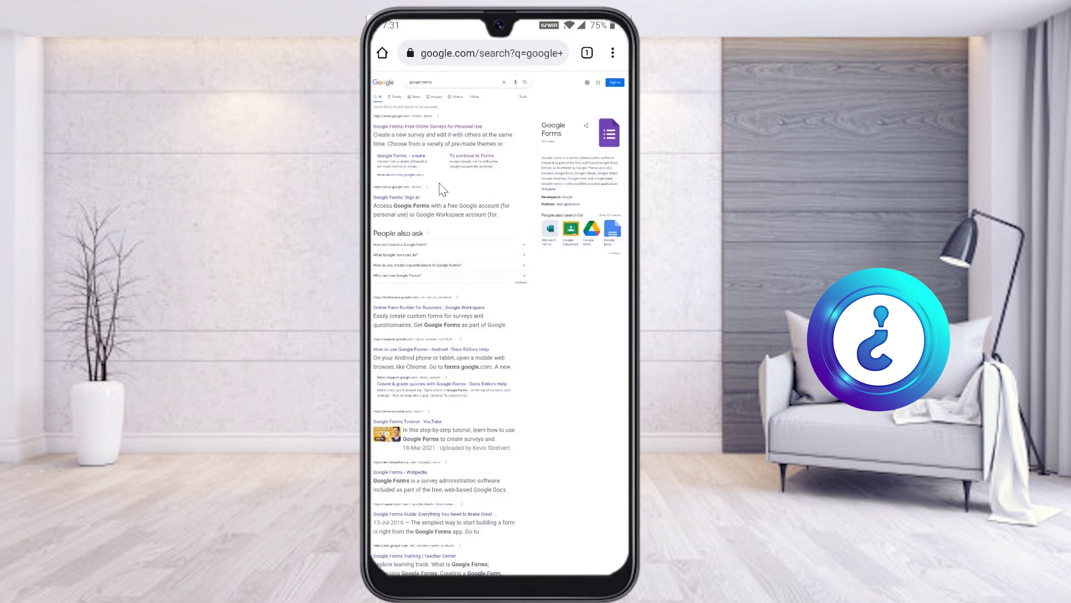
# Step: Open the Google Forms page from the search results and go to the personal version of Google Forms
pyautogui.click(440, 187)
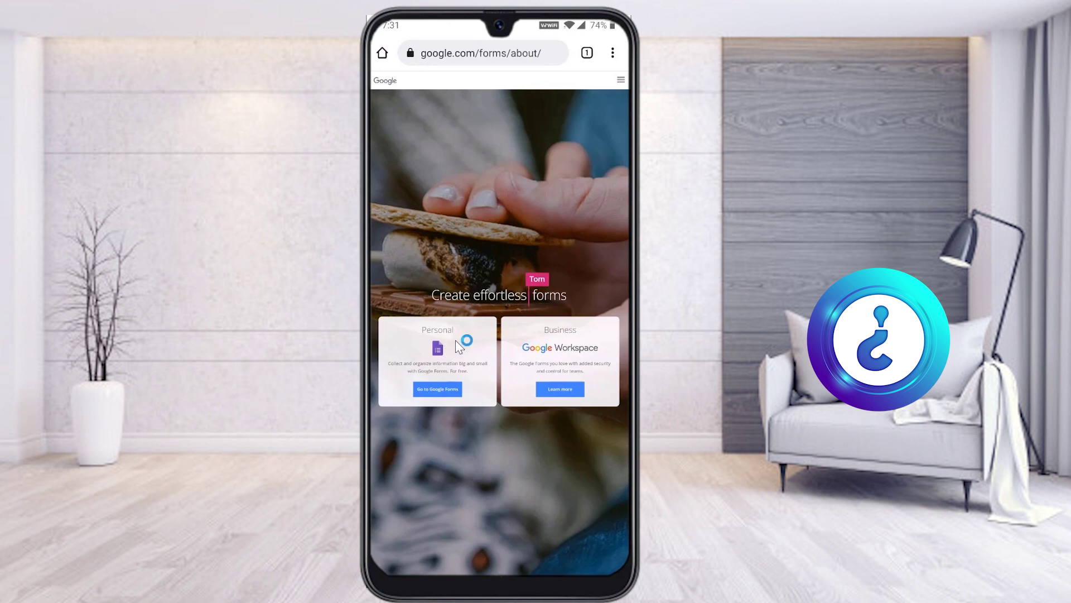
pyautogui.doubleClick(433, 393)
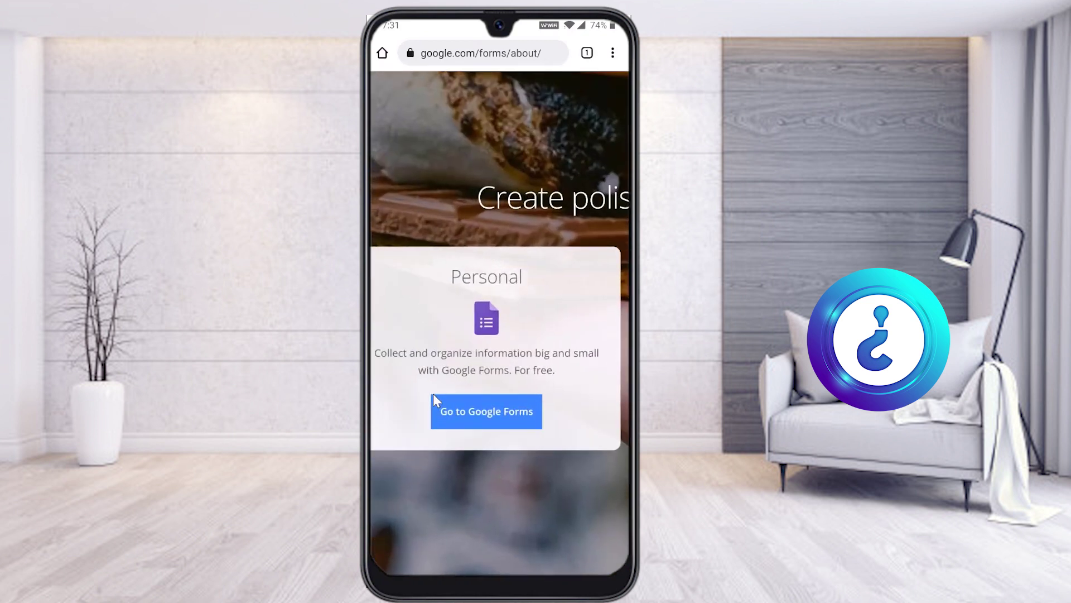
pyautogui.click(434, 394)
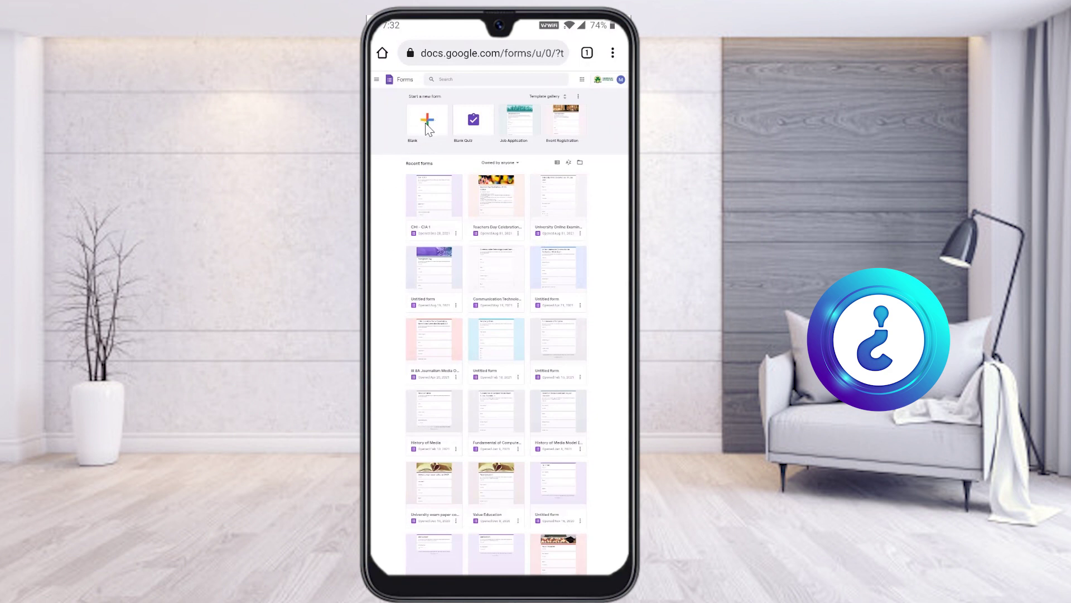
pyautogui.hotkey('alt', 'f')
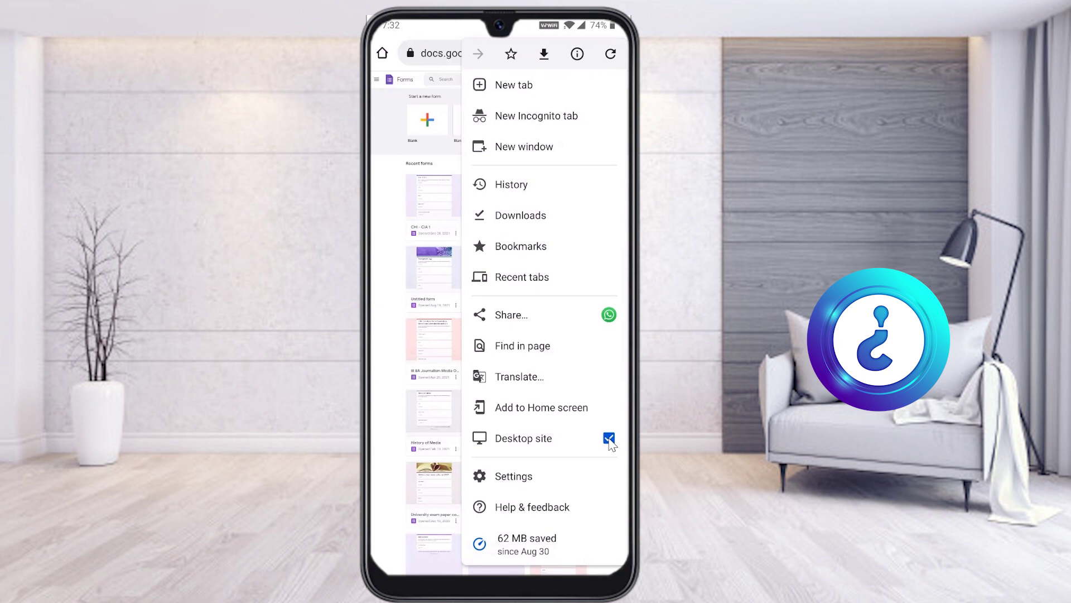
pyautogui.click(609, 439)
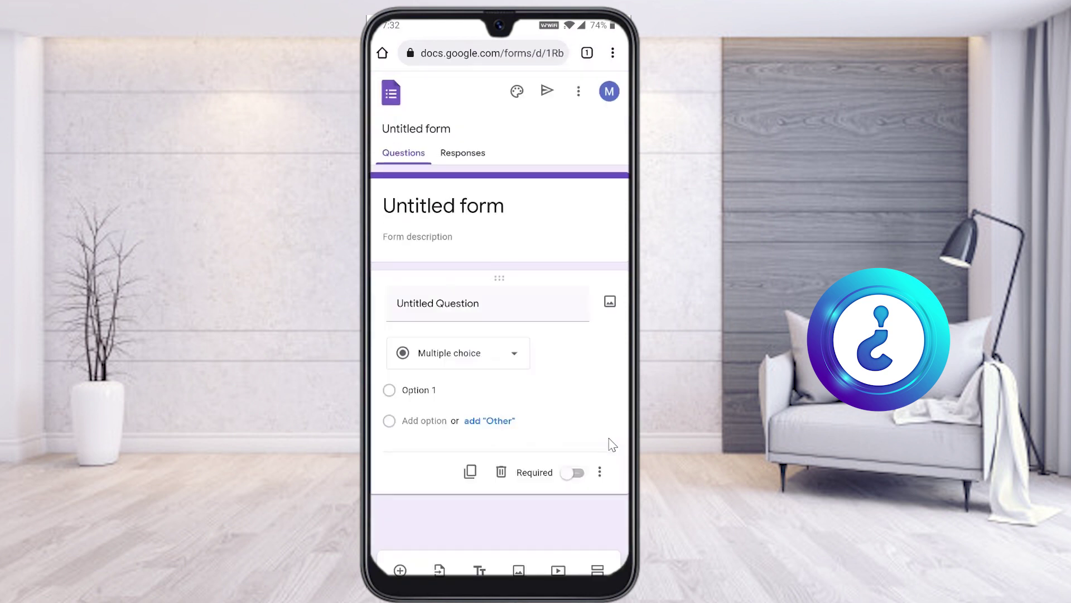
pyautogui.hotkey('alt', 'f')
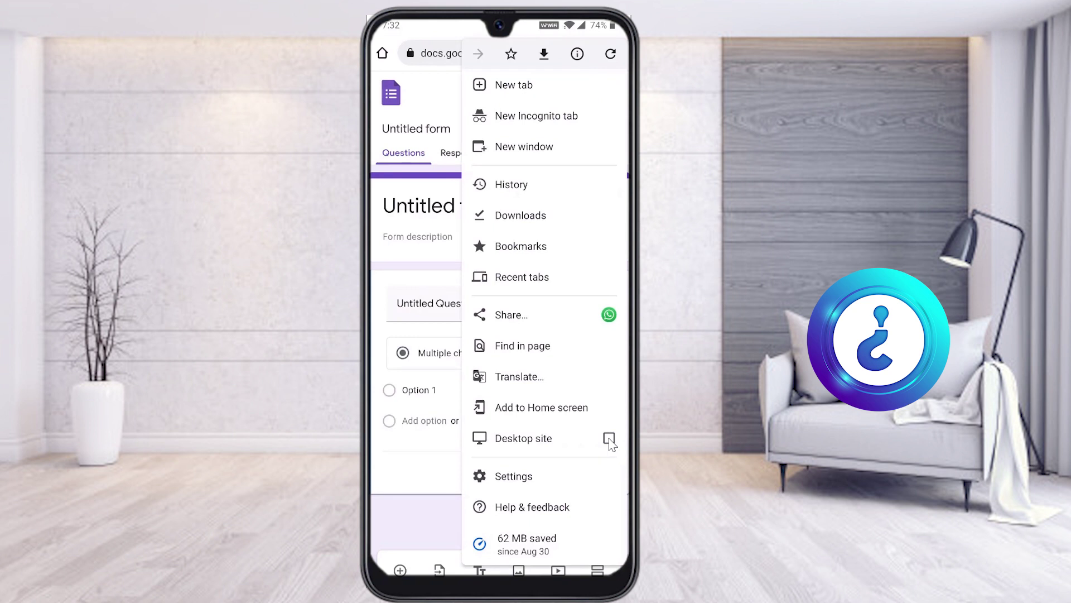
pyautogui.click(610, 440)
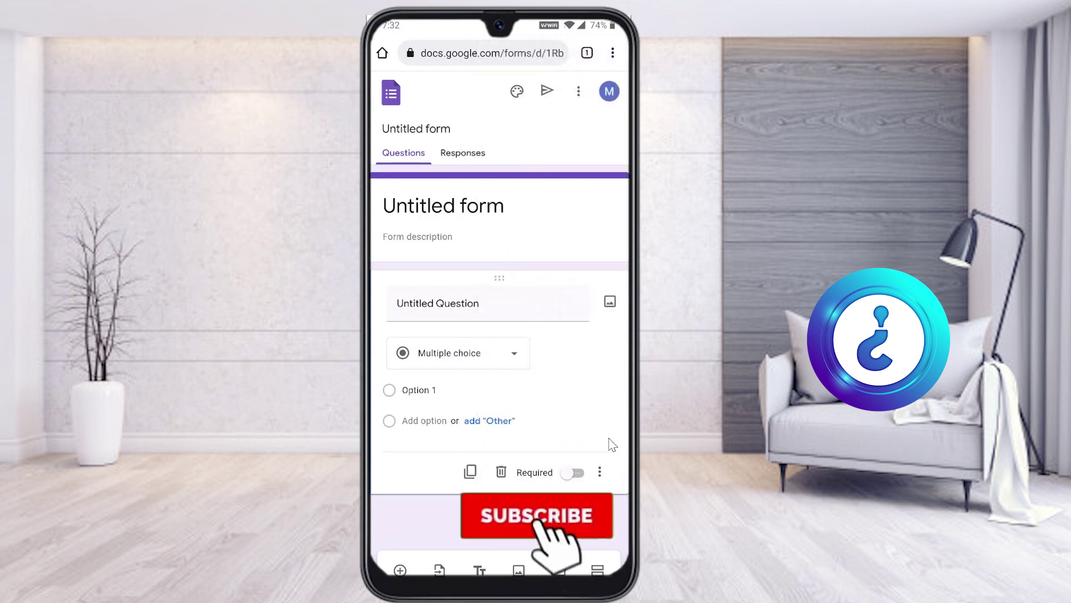
pyautogui.click(610, 439)
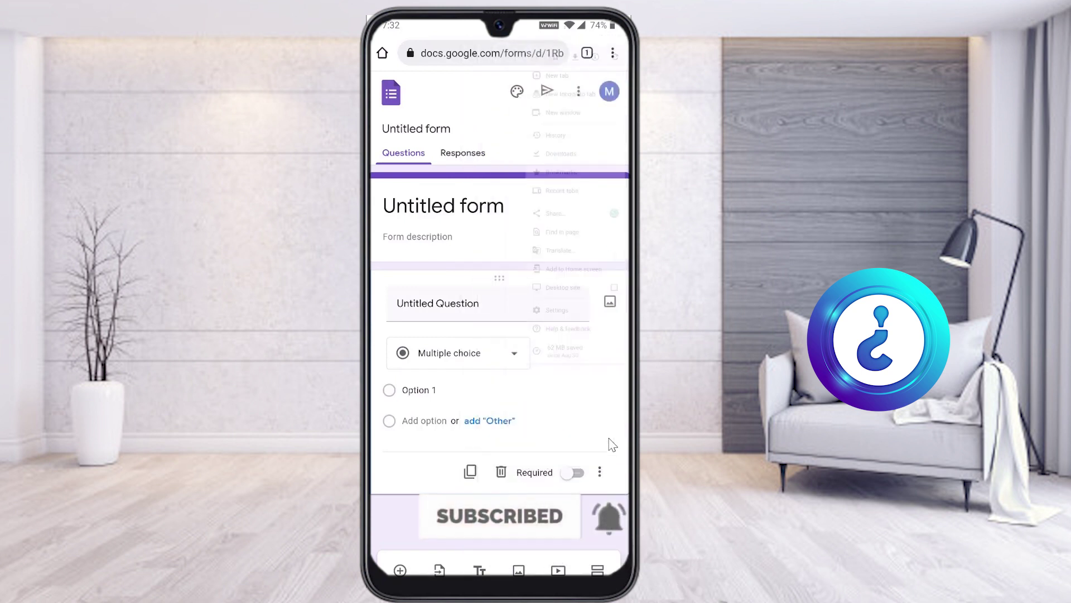
pyautogui.hotkey('alt', 'Left')
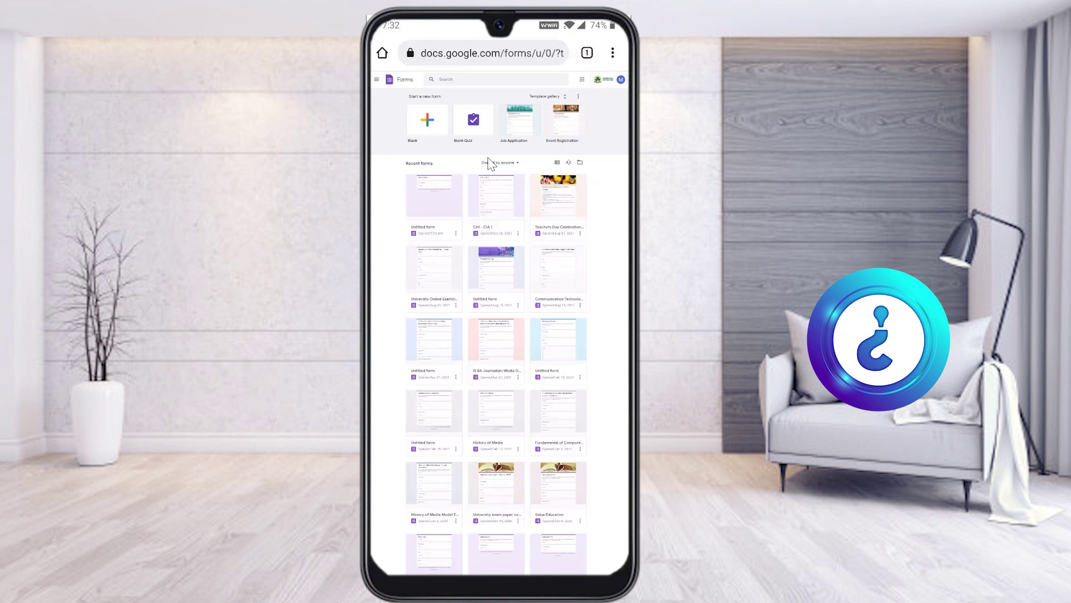
pyautogui.click(613, 53)
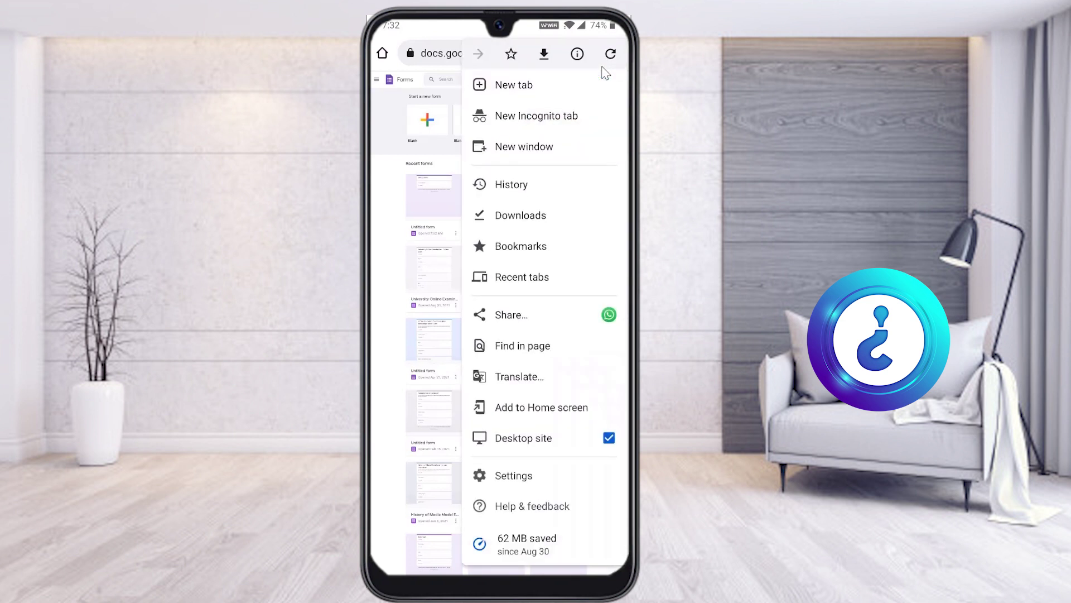
pyautogui.press('Escape')
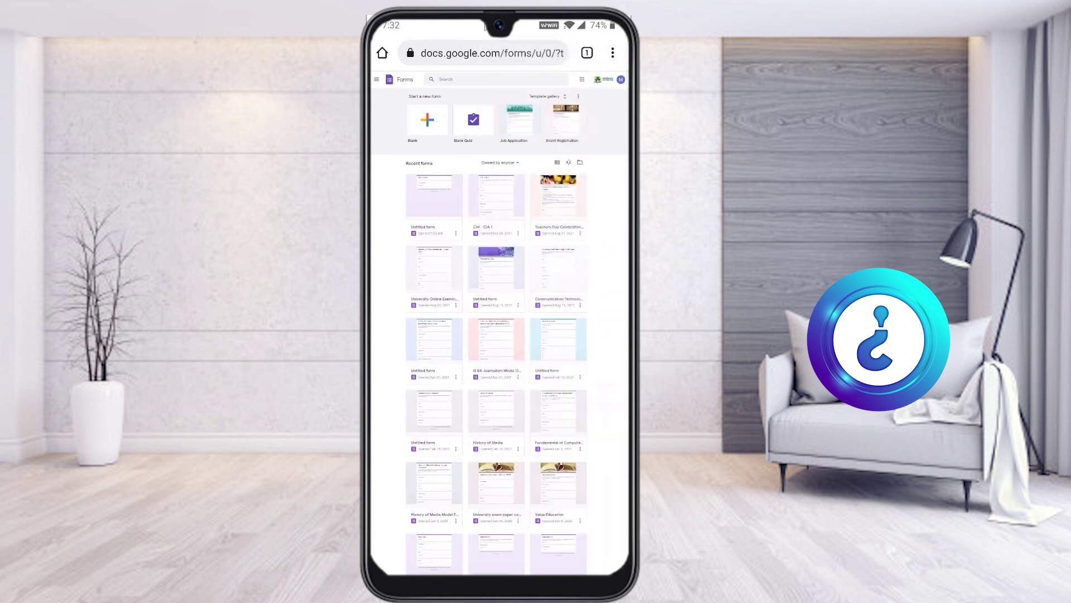
# Step: Create a blank form, title it "Test" and give the form file the same name
pyautogui.click(421, 142)
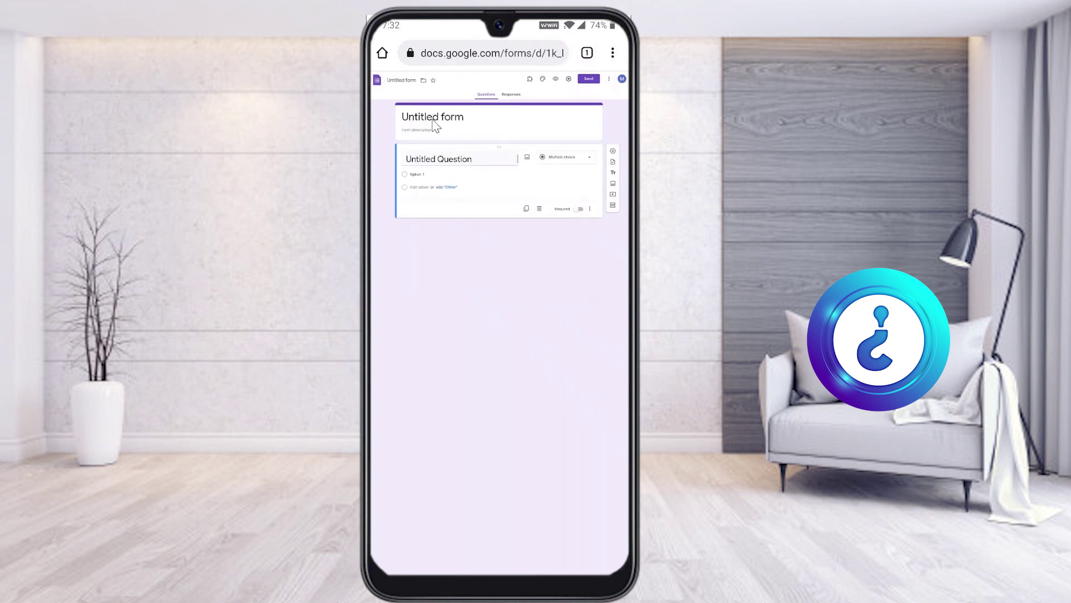
pyautogui.click(440, 124)
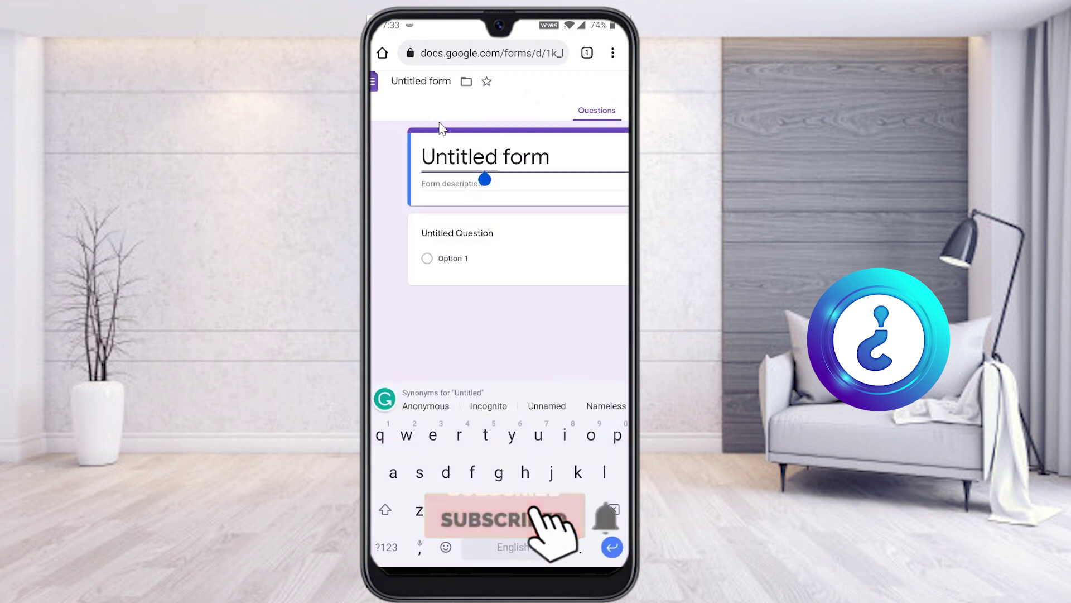
pyautogui.press('End')
pyautogui.press('BackSpace')
pyautogui.press('BackSpace')
pyautogui.press('BackSpace')
pyautogui.press('BackSpace')
pyautogui.press('BackSpace')
pyautogui.press('BackSpace')
pyautogui.press('BackSpace')
pyautogui.press('BackSpace')
pyautogui.press('BackSpace')
pyautogui.press('BackSpace')
pyautogui.press('BackSpace')
pyautogui.press('BackSpace')
pyautogui.press('BackSpace')
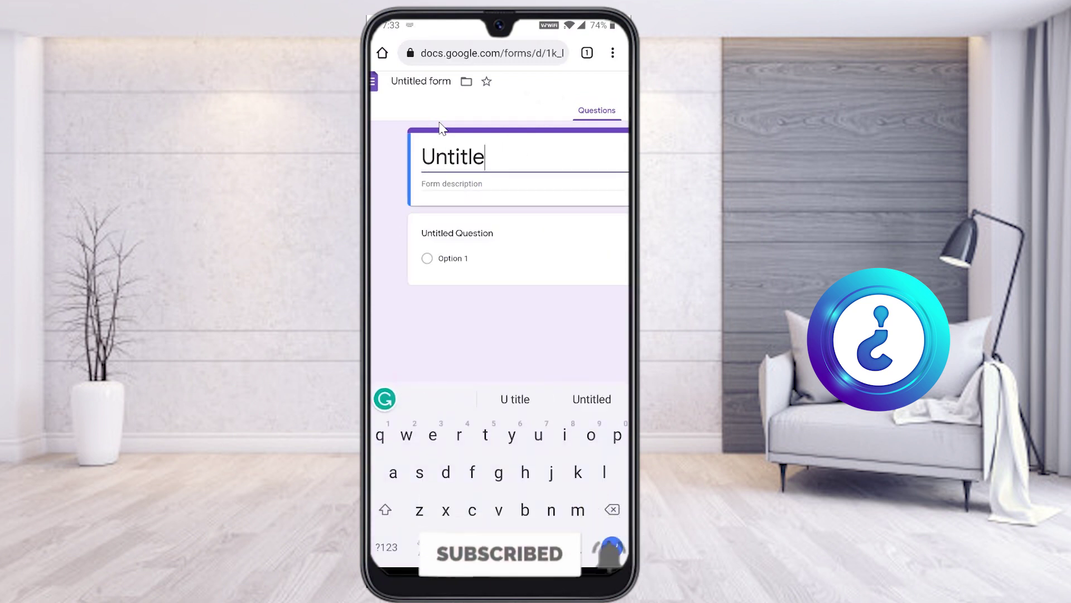
pyautogui.write('Trs')
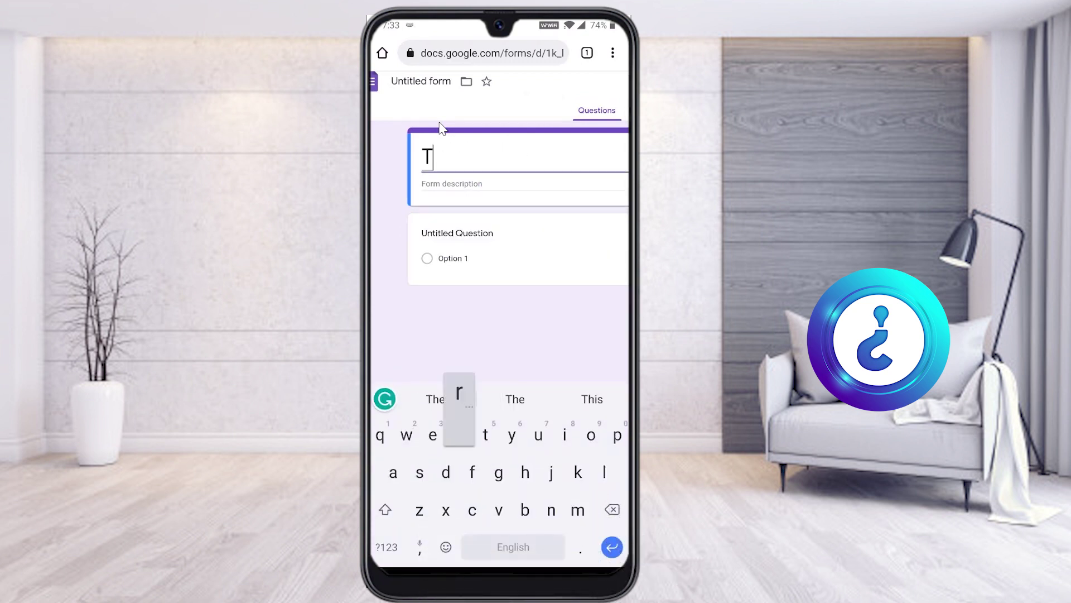
pyautogui.press('BackSpace')
pyautogui.press('BackSpace')
pyautogui.write('s')
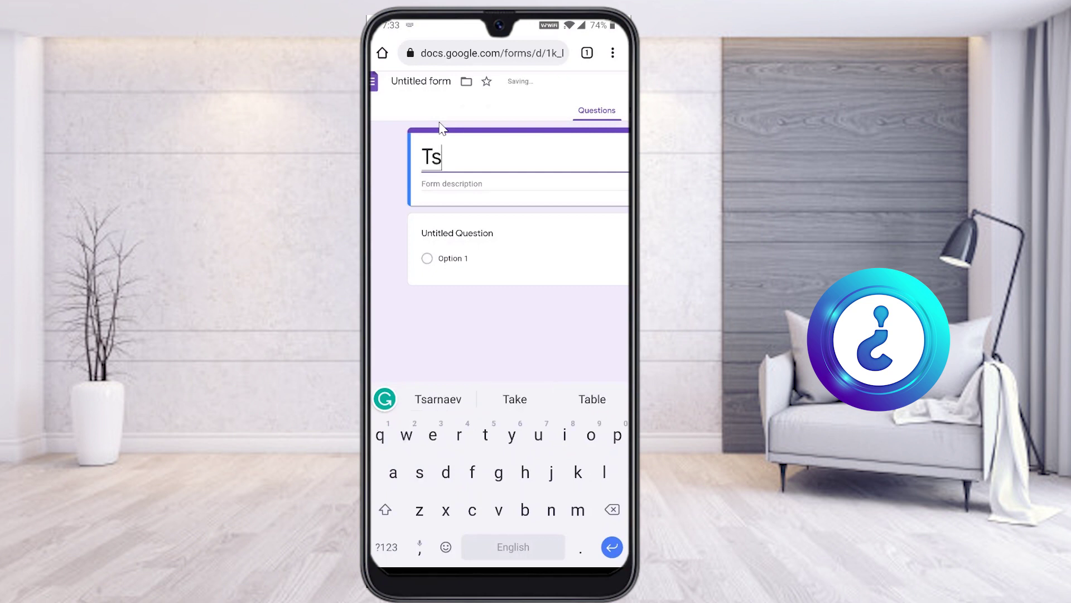
pyautogui.press('BackSpace')
pyautogui.write('est')
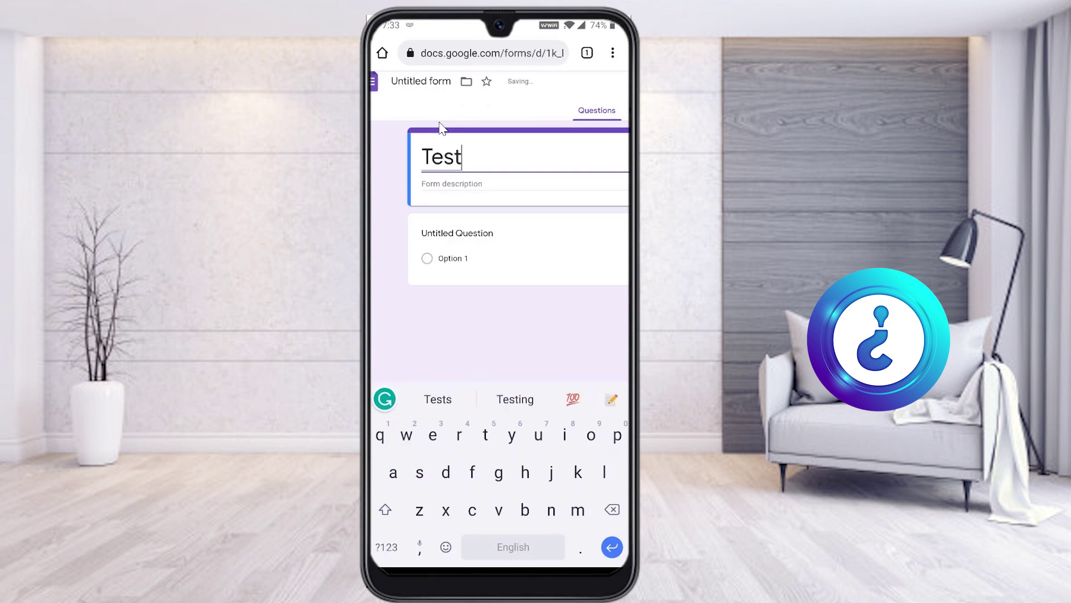
pyautogui.click(437, 93)
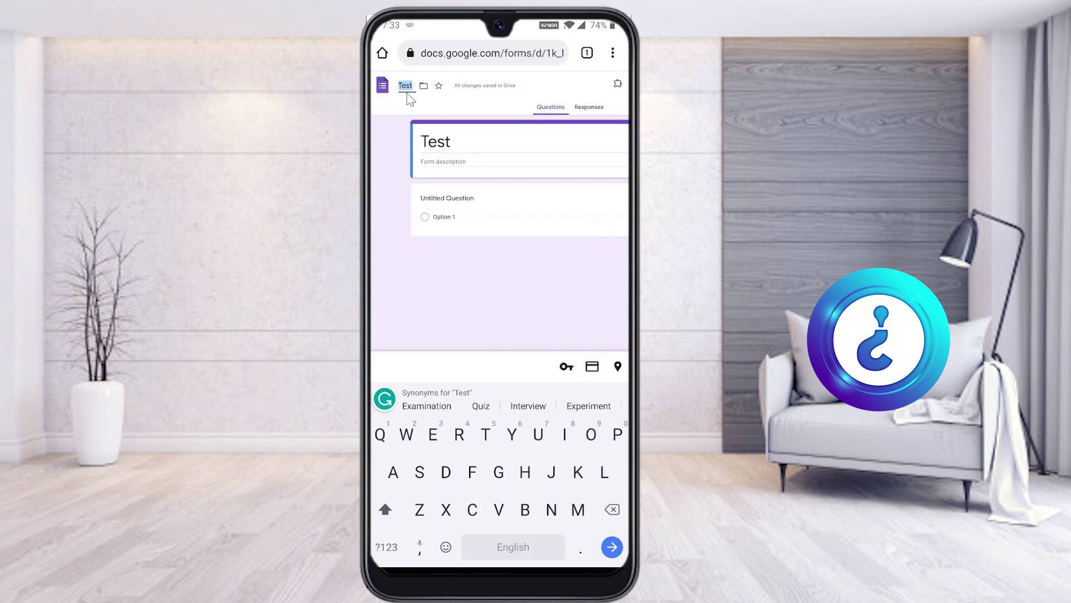
# Step: Title the first question "Students name" and make it required
pyautogui.click(461, 208)
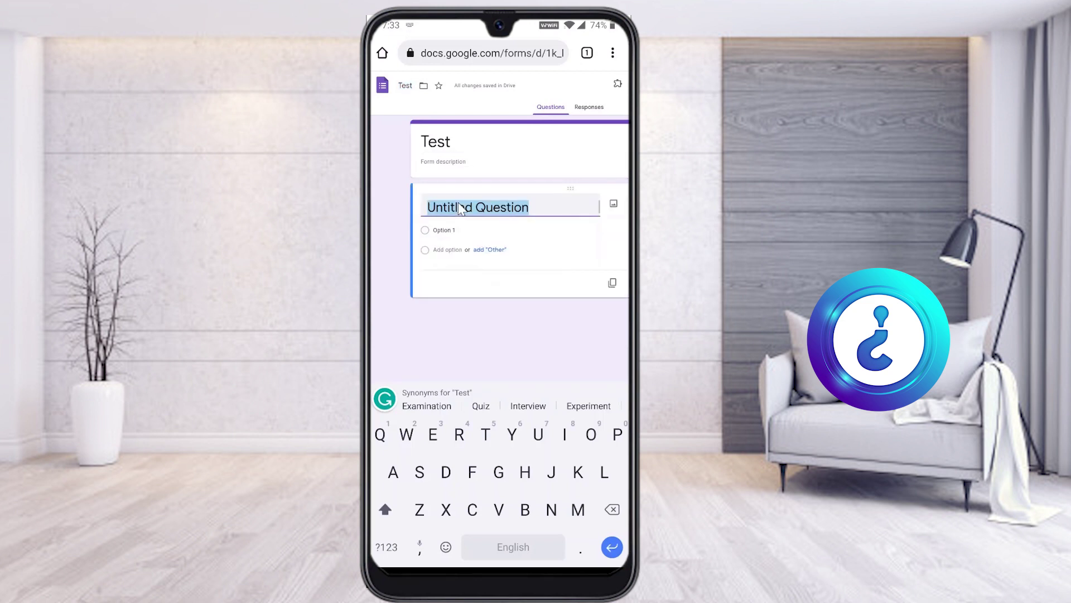
pyautogui.write('S')
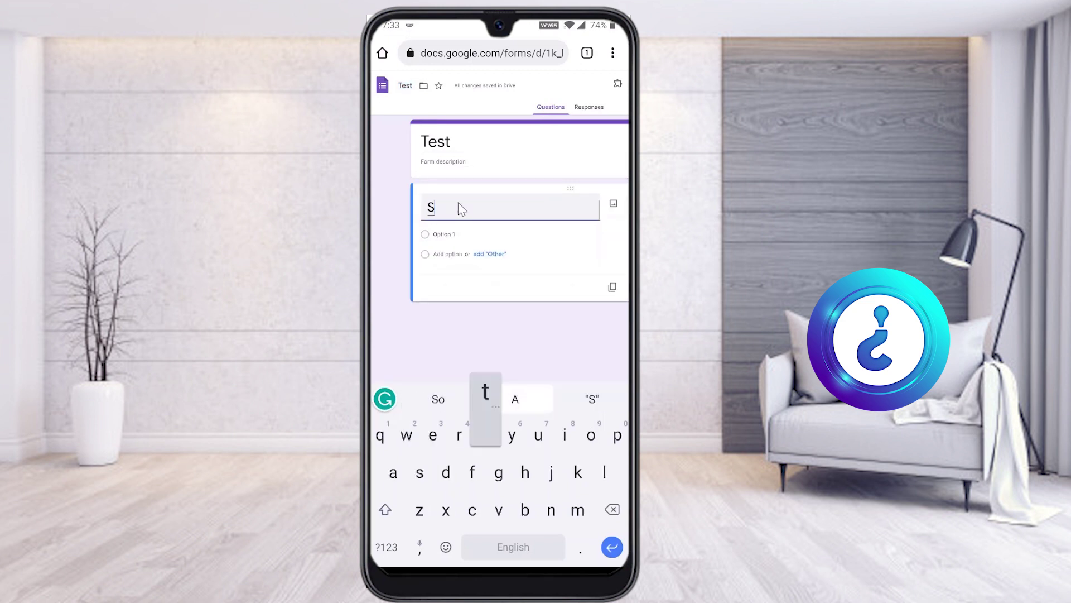
pyautogui.write('tudents name')
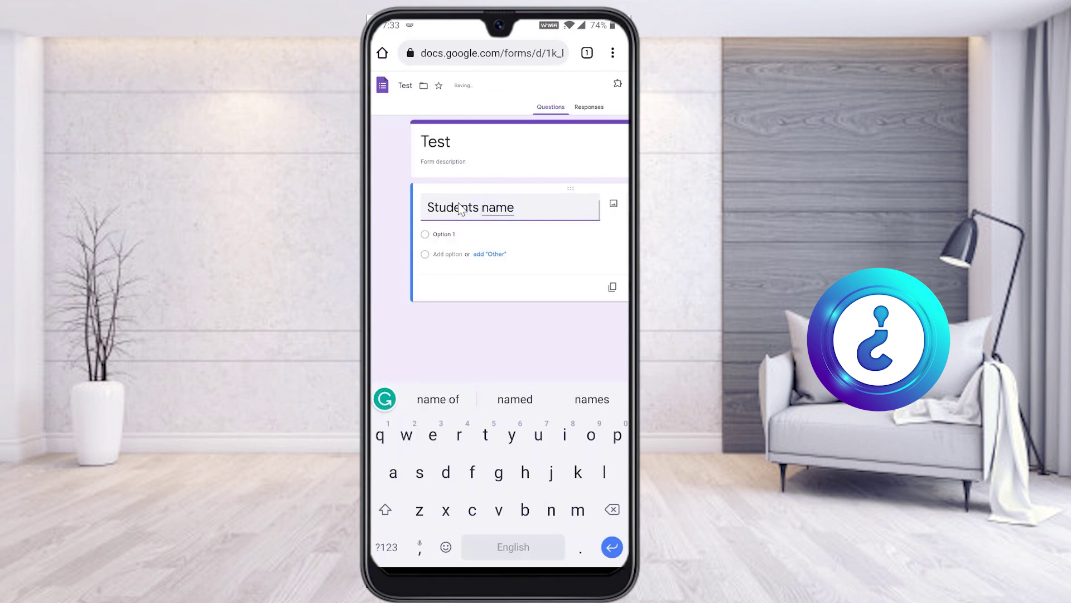
pyautogui.hscroll(3, 459, 204)
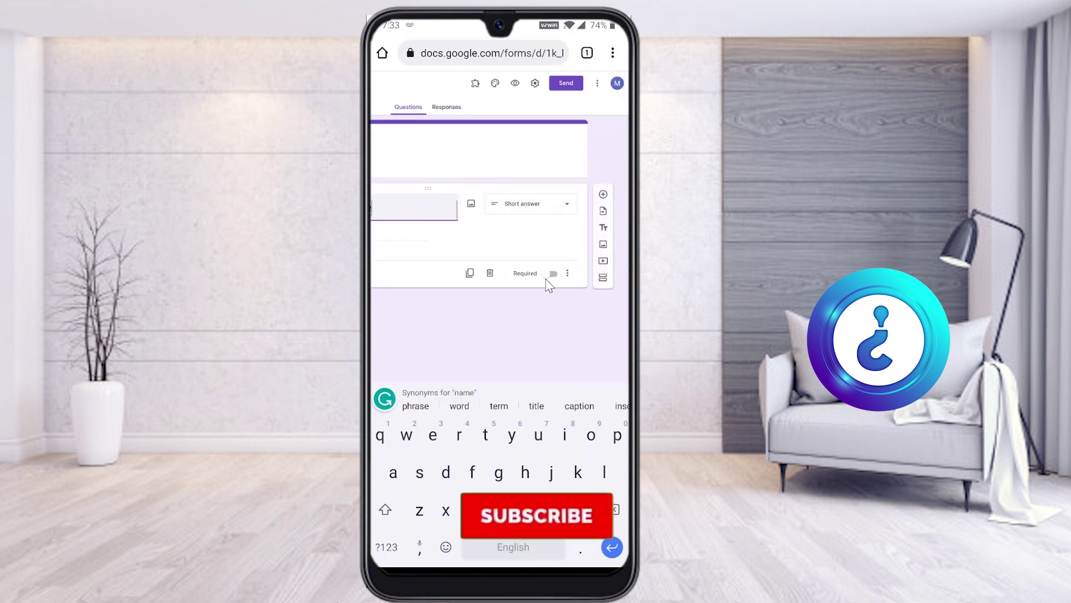
pyautogui.click(548, 277)
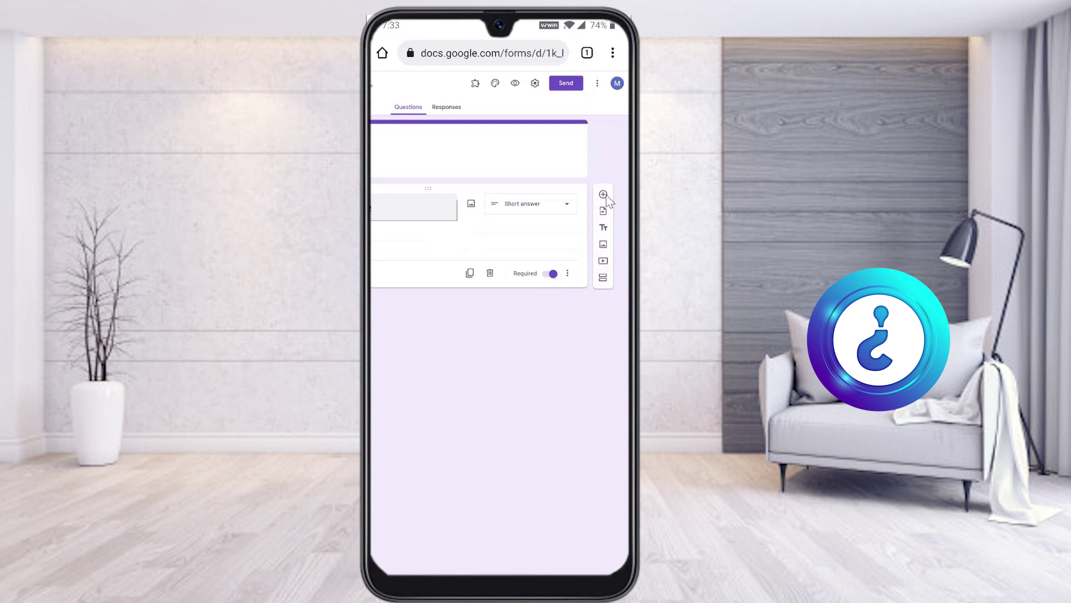
# Step: Add a second question titled "Upload your files"
pyautogui.scroll(2, 606, 195)
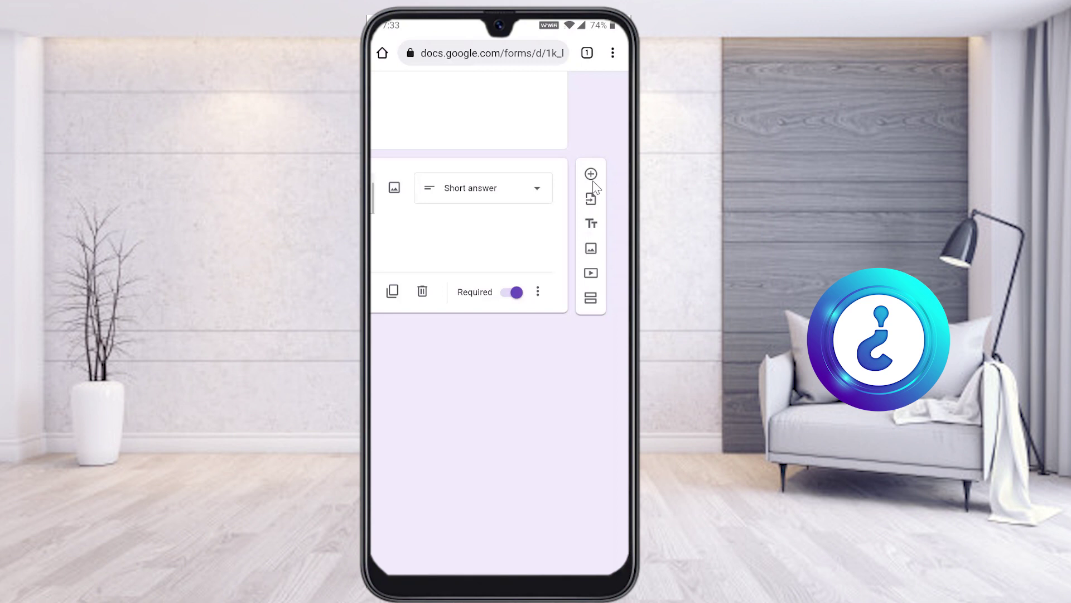
pyautogui.click(592, 178)
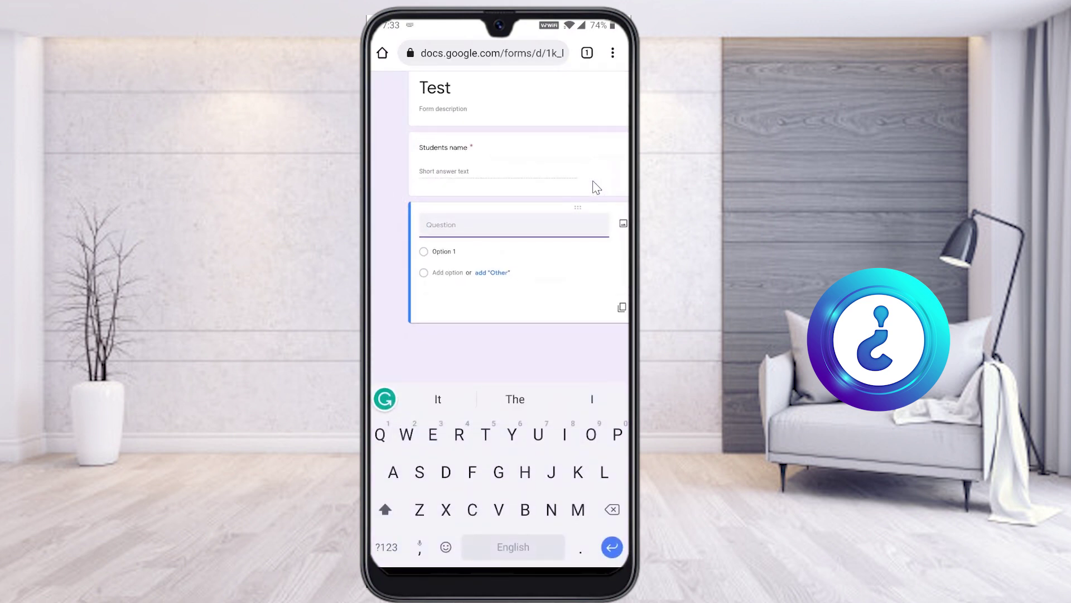
pyautogui.write('Upload your fil')
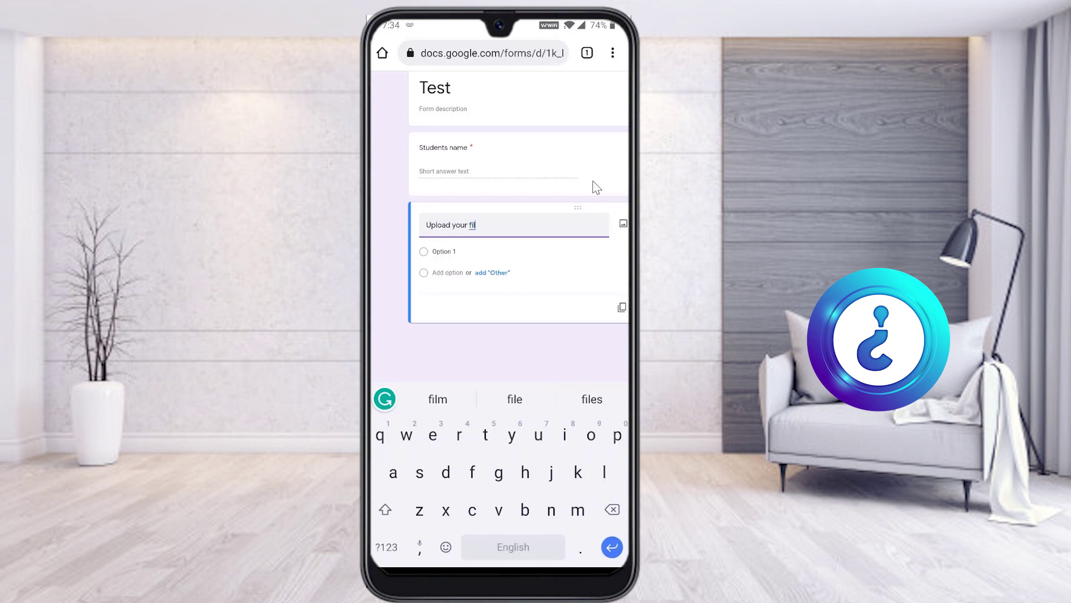
pyautogui.write('es')
# Step: Change the type of the "Upload your files" question from multiple choice to File upload
pyautogui.hscroll(3, 593, 181)
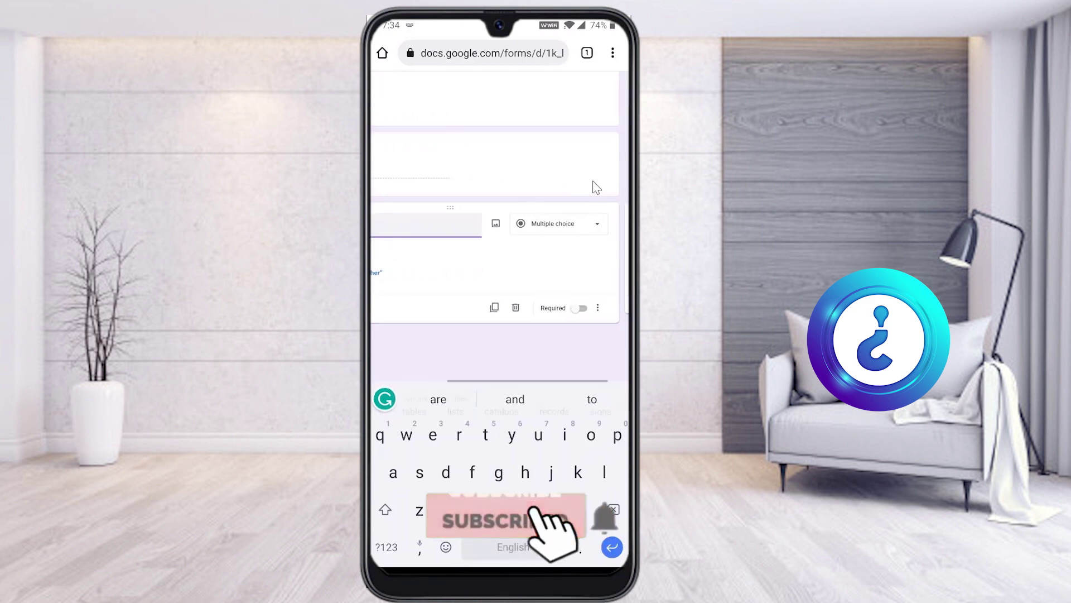
pyautogui.hscroll(1, 593, 187)
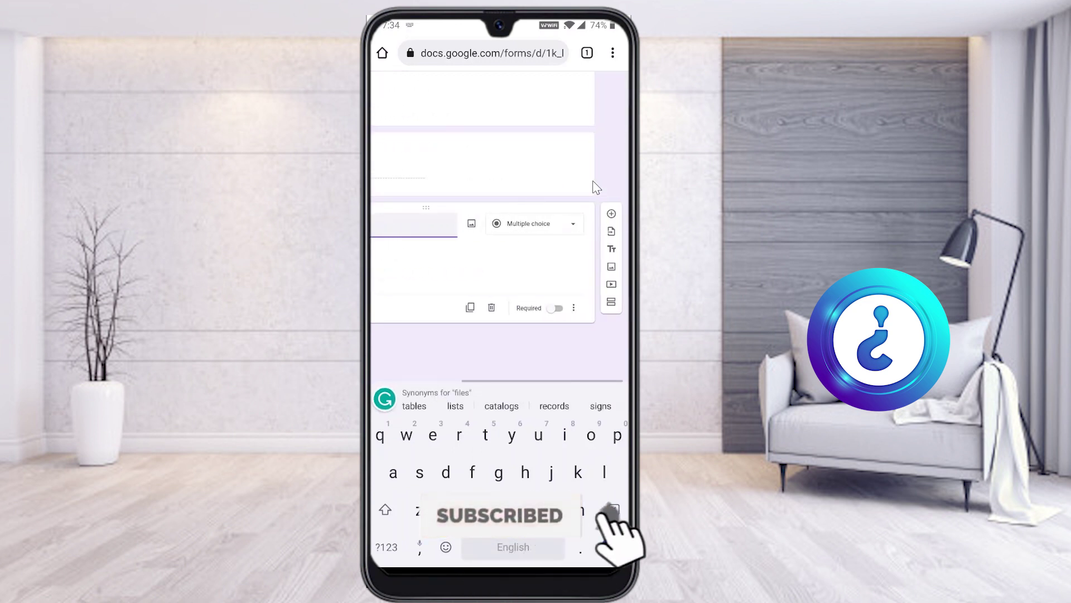
pyautogui.click(550, 226)
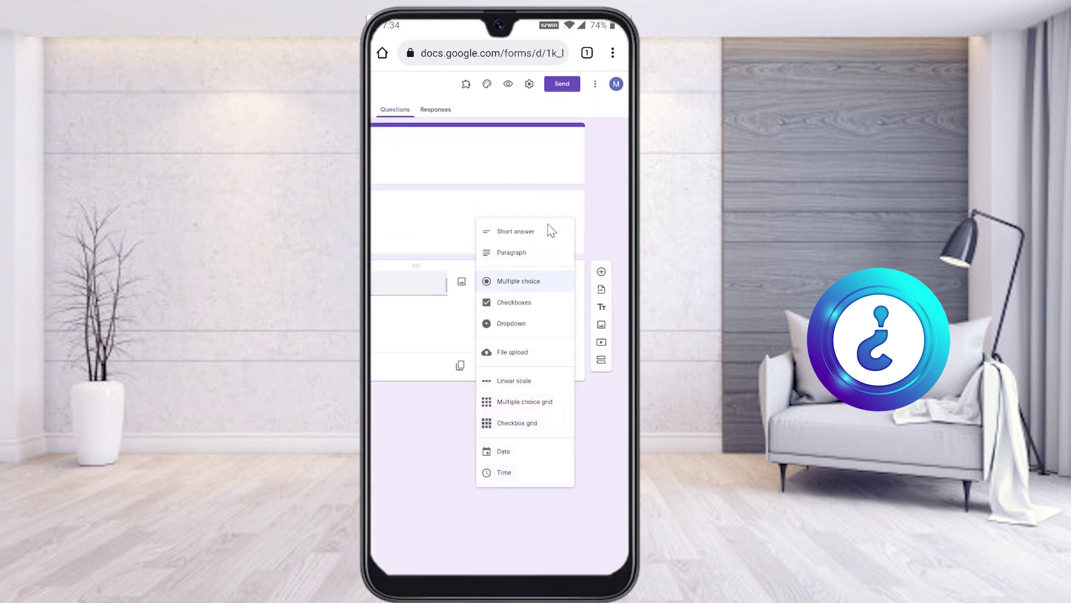
pyautogui.click(512, 353)
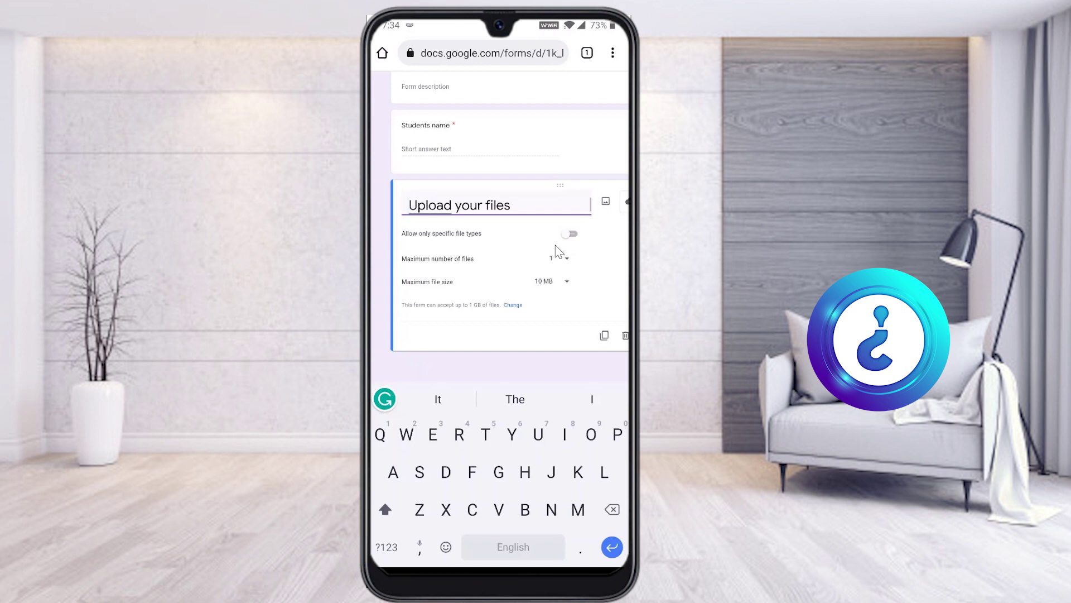
# Step: Review the upload question's options for specific file types, maximum number of files and maximum file size
pyautogui.click(566, 234)
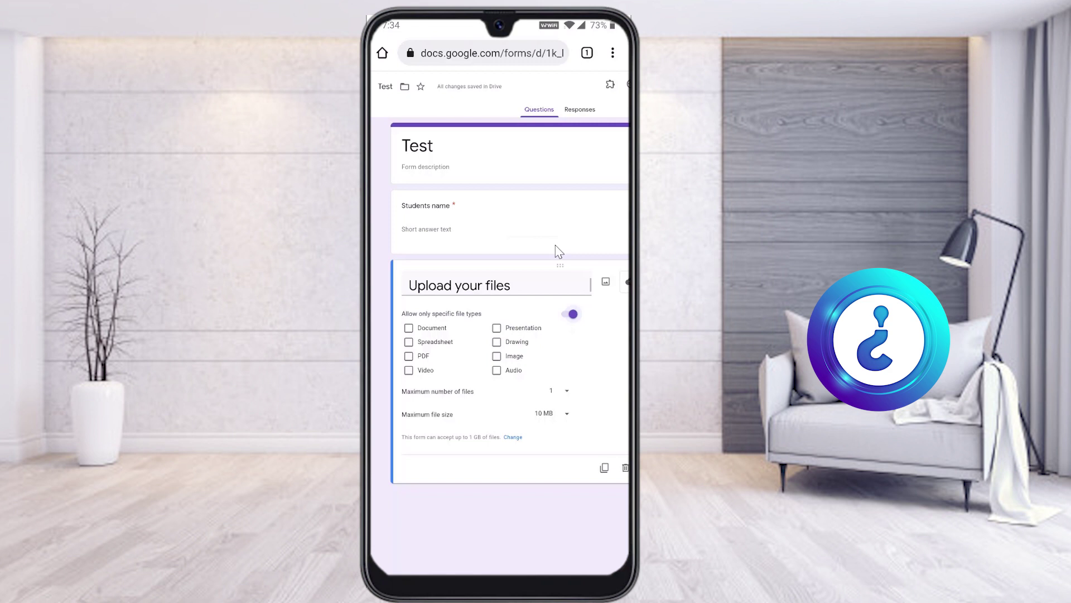
pyautogui.press('space')
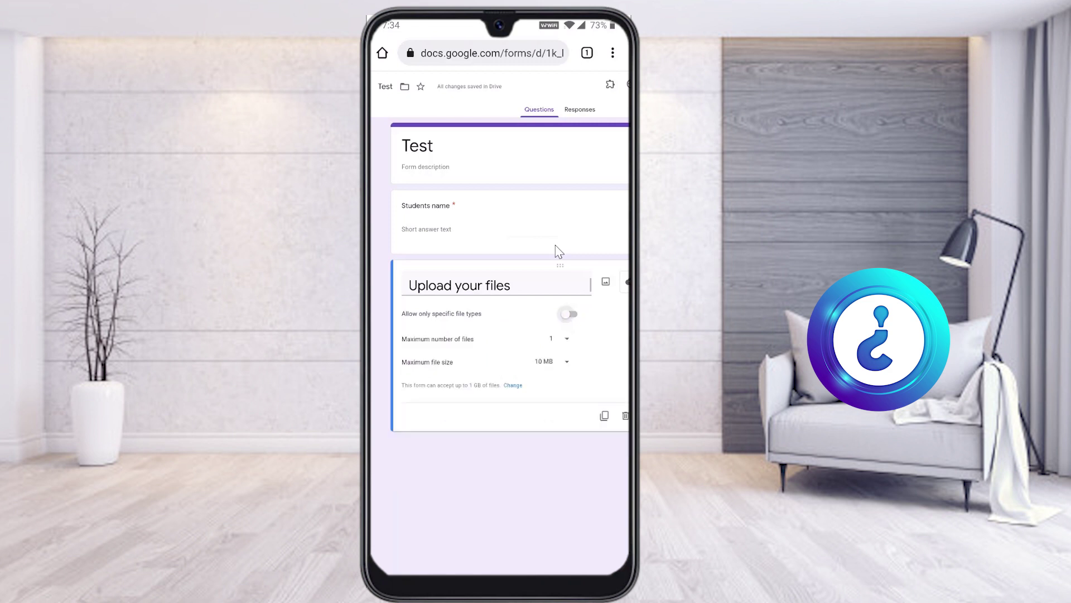
pyautogui.click(565, 347)
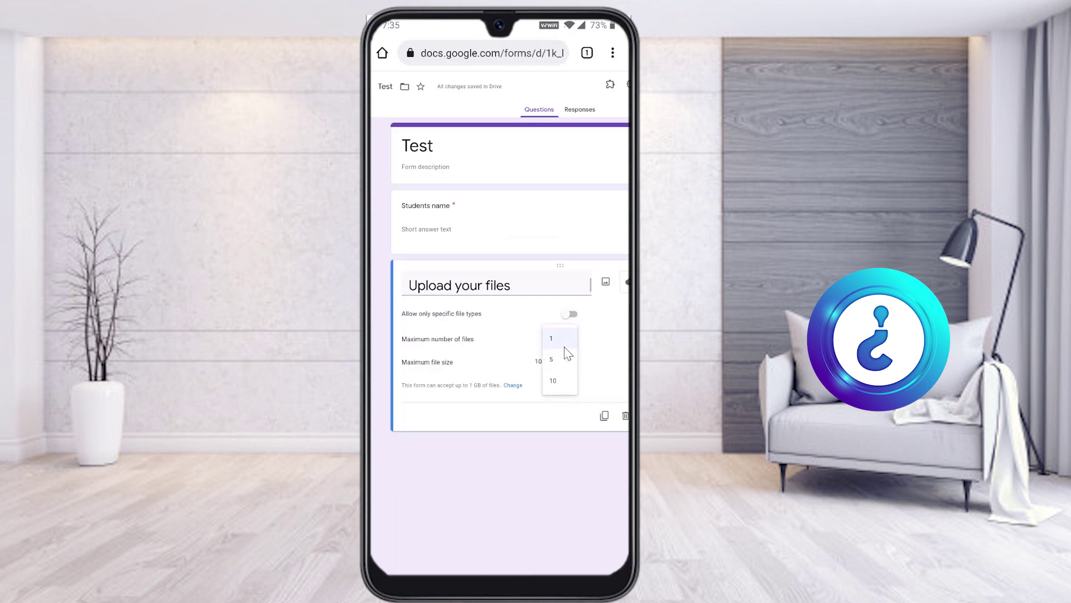
pyautogui.click(564, 347)
pyautogui.click(546, 365)
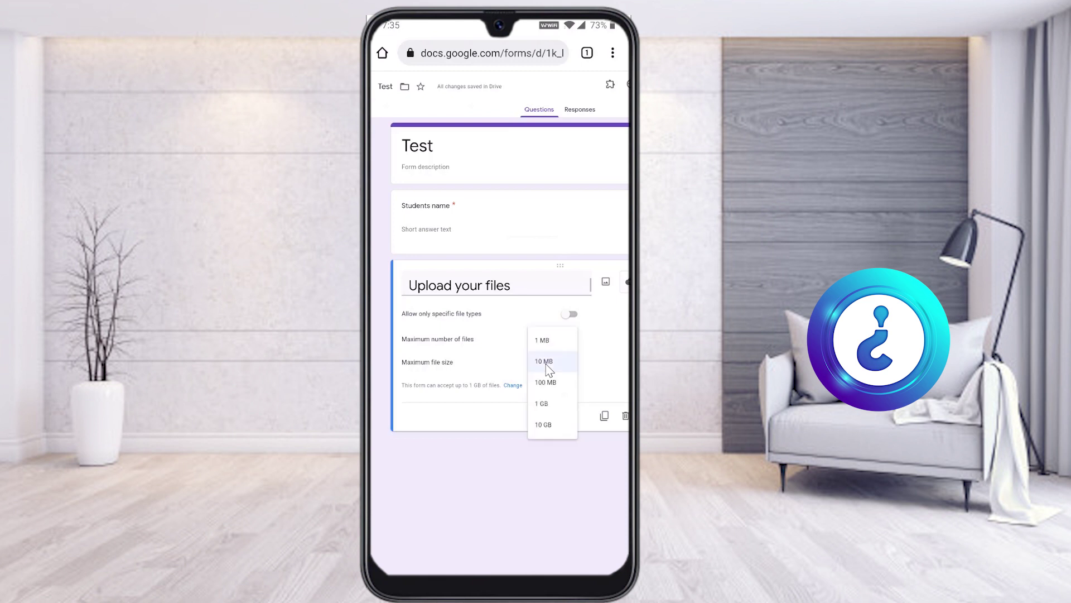
pyautogui.click(544, 362)
# Step: Set the maximum size of all files uploaded to the form to 1 TB and save the settings
pyautogui.scroll(3, 550, 370)
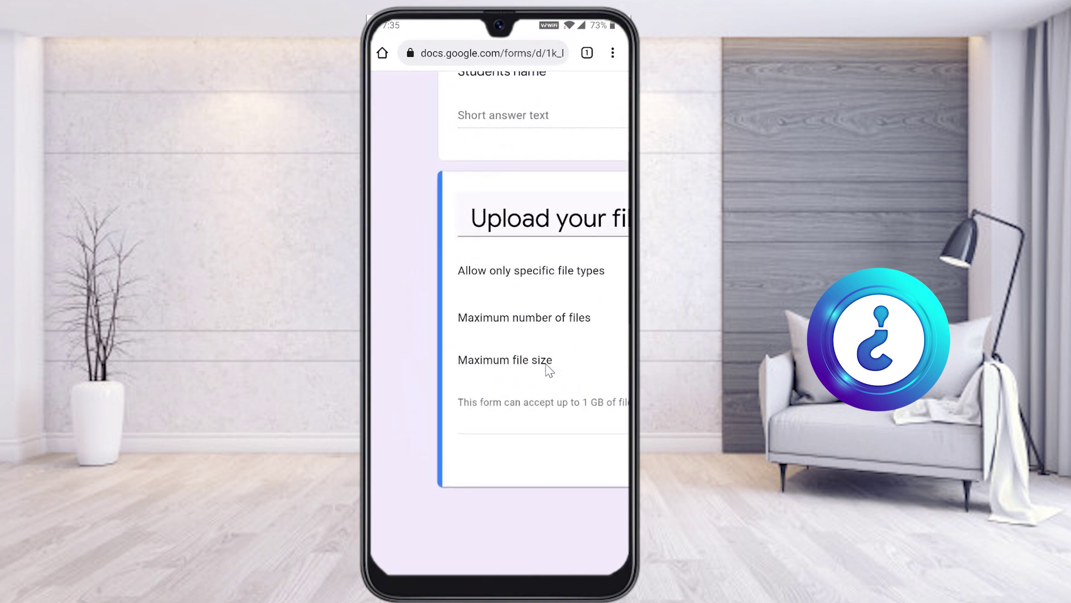
pyautogui.hscroll(1, 546, 365)
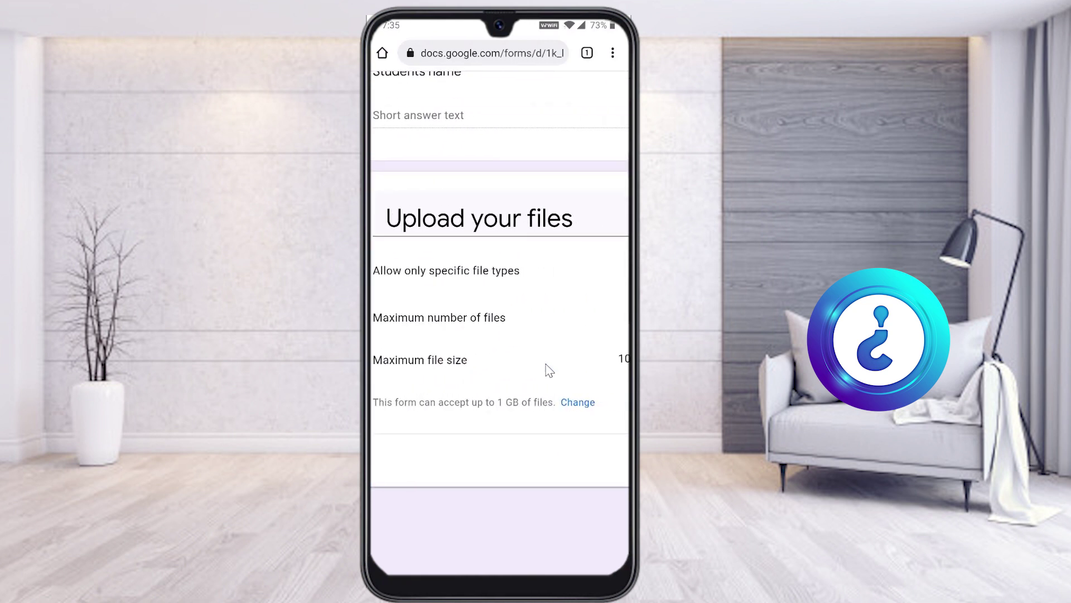
pyautogui.scroll(-3, 546, 364)
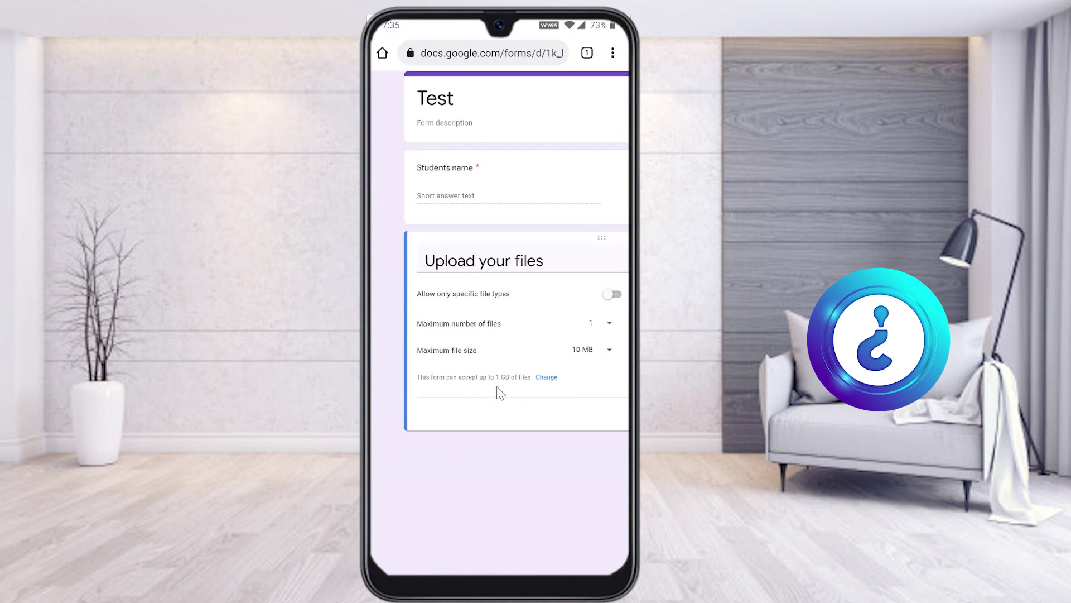
pyautogui.click(548, 379)
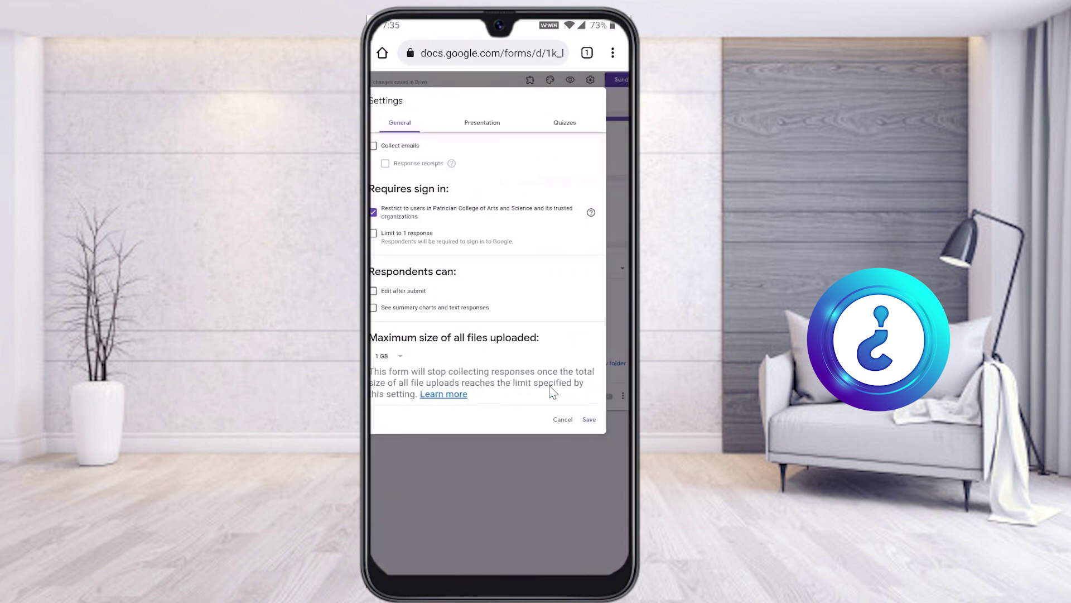
pyautogui.scroll(3, 550, 389)
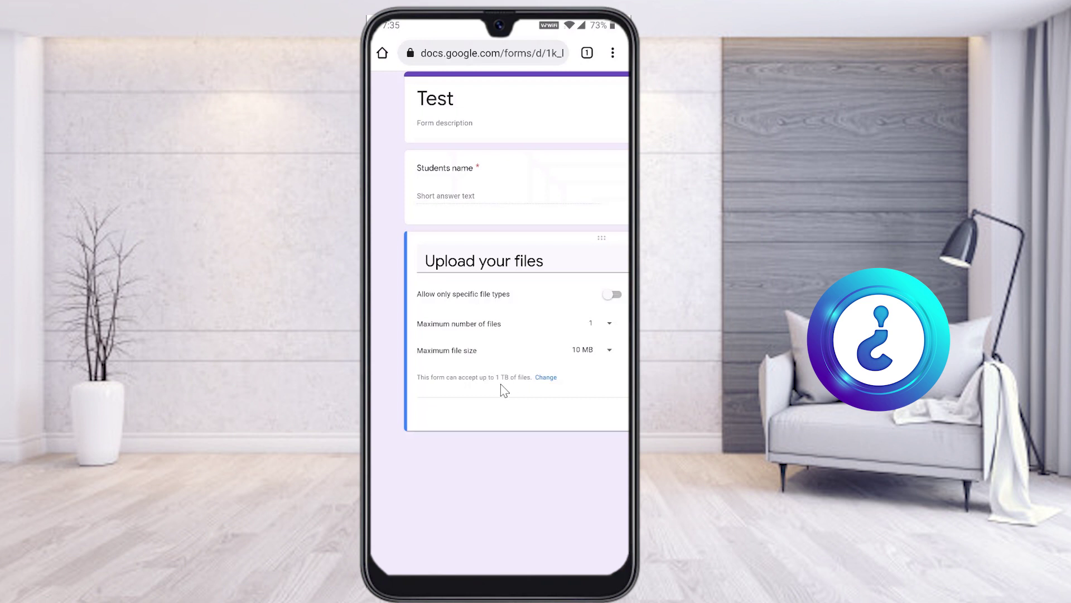
# Step: Make the "Upload your files" question required
pyautogui.scroll(-2, 501, 385)
pyautogui.hscroll(3, 501, 385)
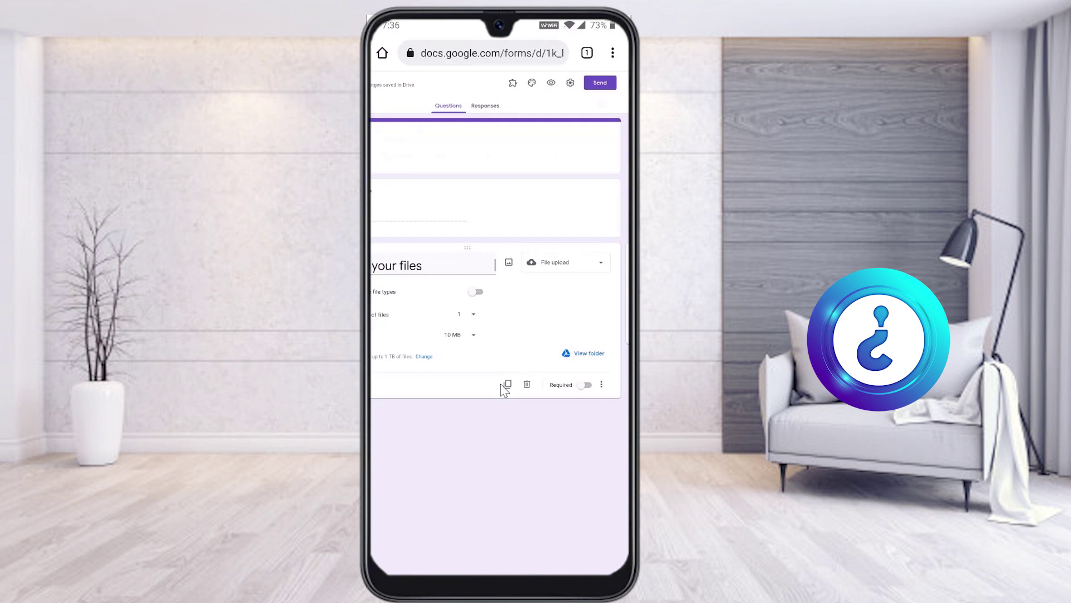
pyautogui.click(585, 385)
pyautogui.hscroll(2, 600, 395)
pyautogui.scroll(-2, 601, 395)
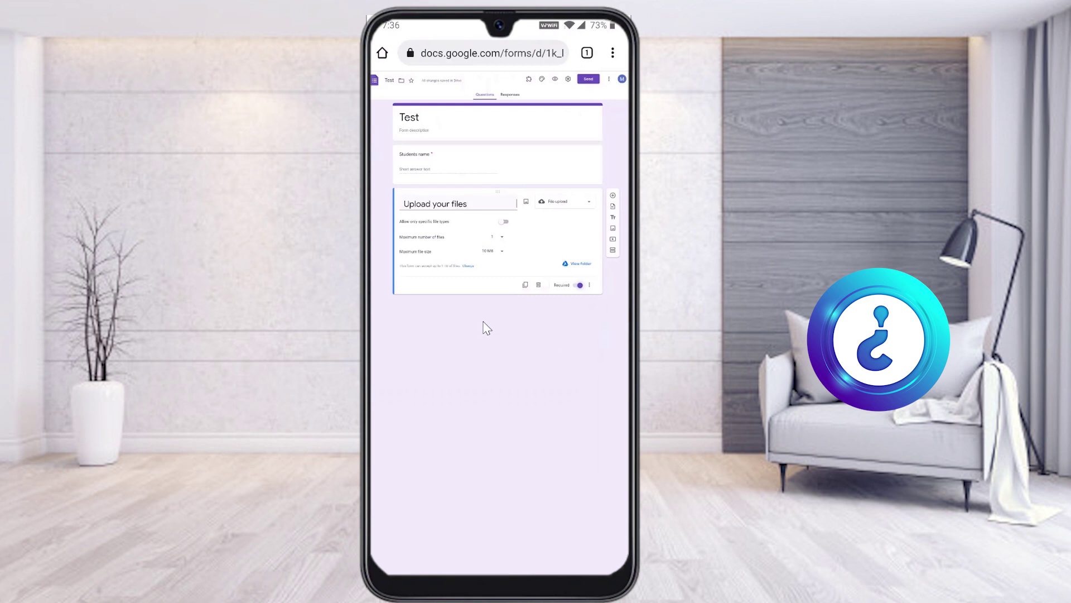
# Step: In the form settings, turn off the restriction to users in Patrician College of Arts and Science and its trusted organizations
pyautogui.scroll(3, 483, 322)
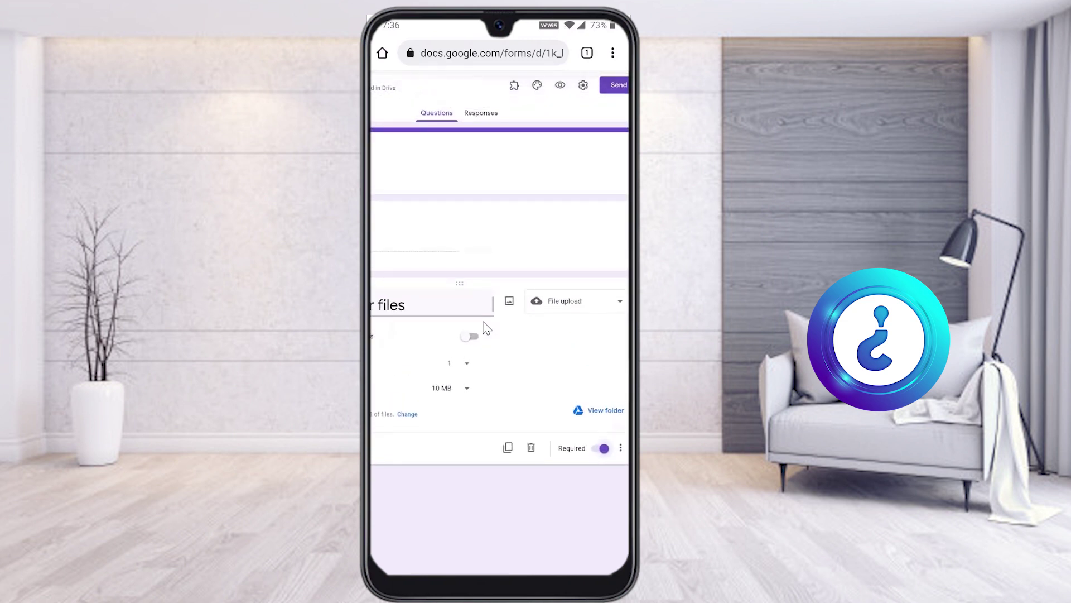
pyautogui.click(587, 87)
pyautogui.scroll(-2, 587, 87)
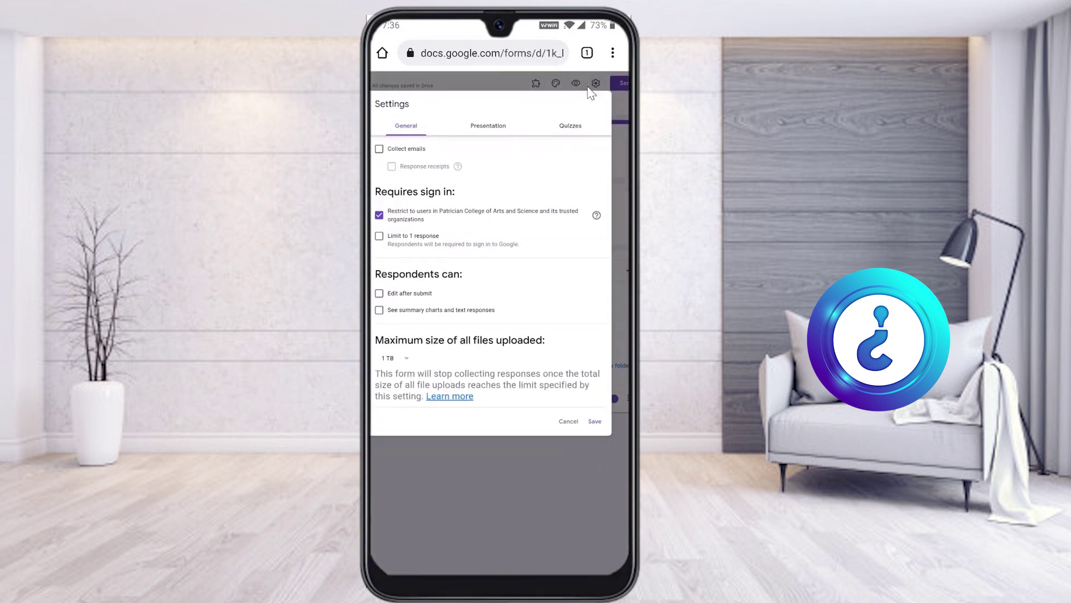
pyautogui.press('space')
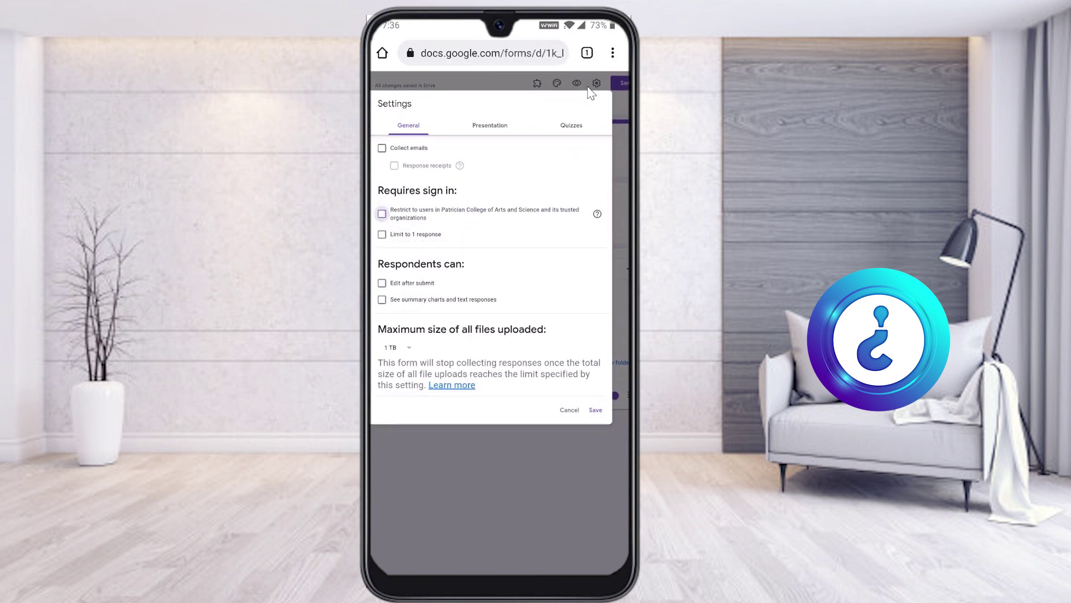
pyautogui.click(426, 235)
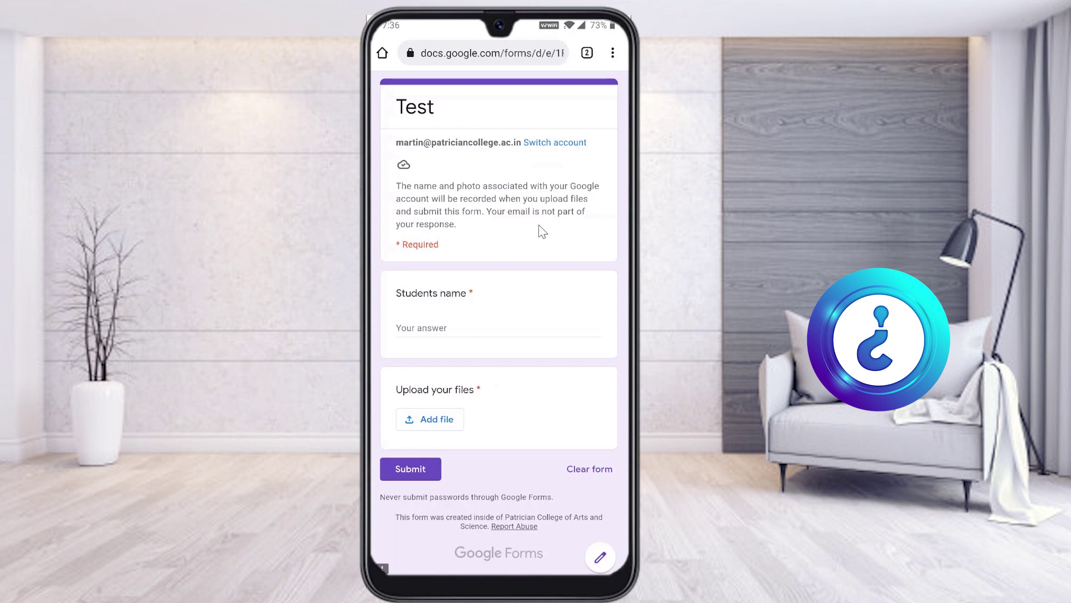
# Step: Check the file insertion dialog of the upload question in the form preview, and return to the form editor
pyautogui.click(431, 424)
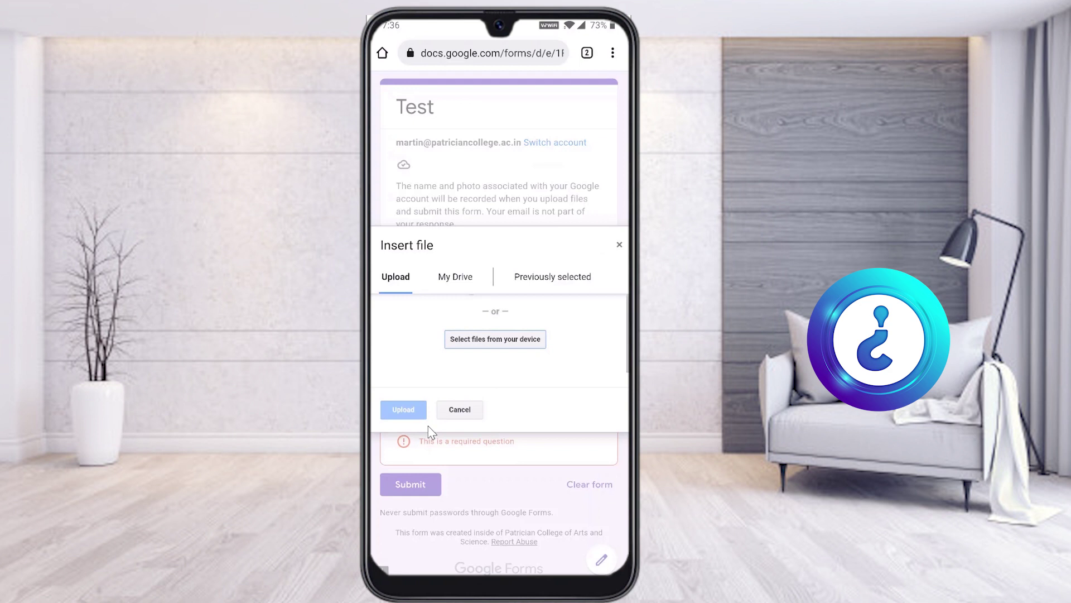
pyautogui.press('Escape')
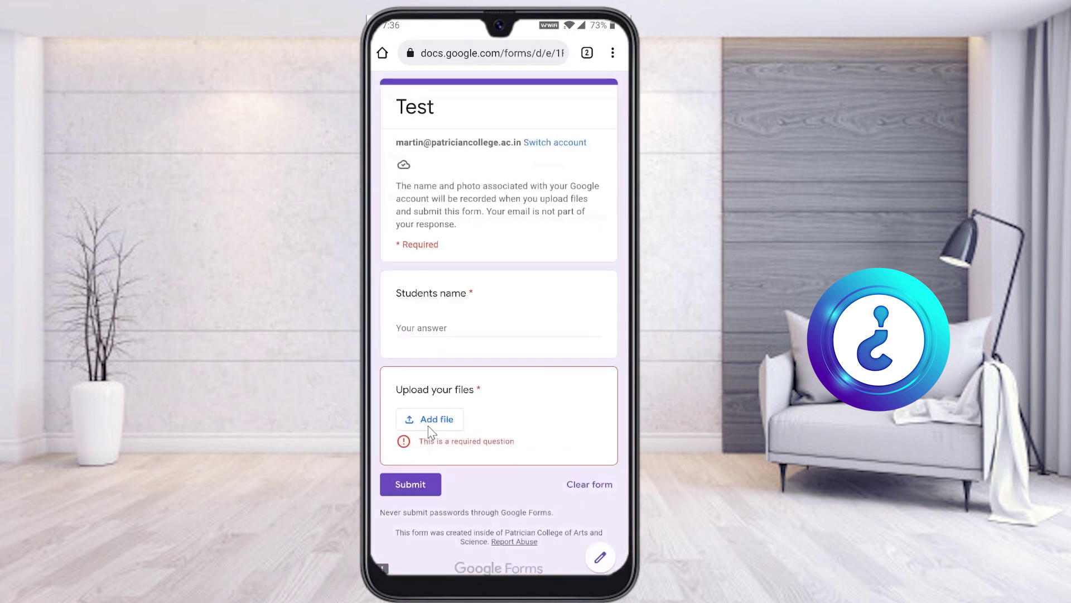
pyautogui.press('Escape')
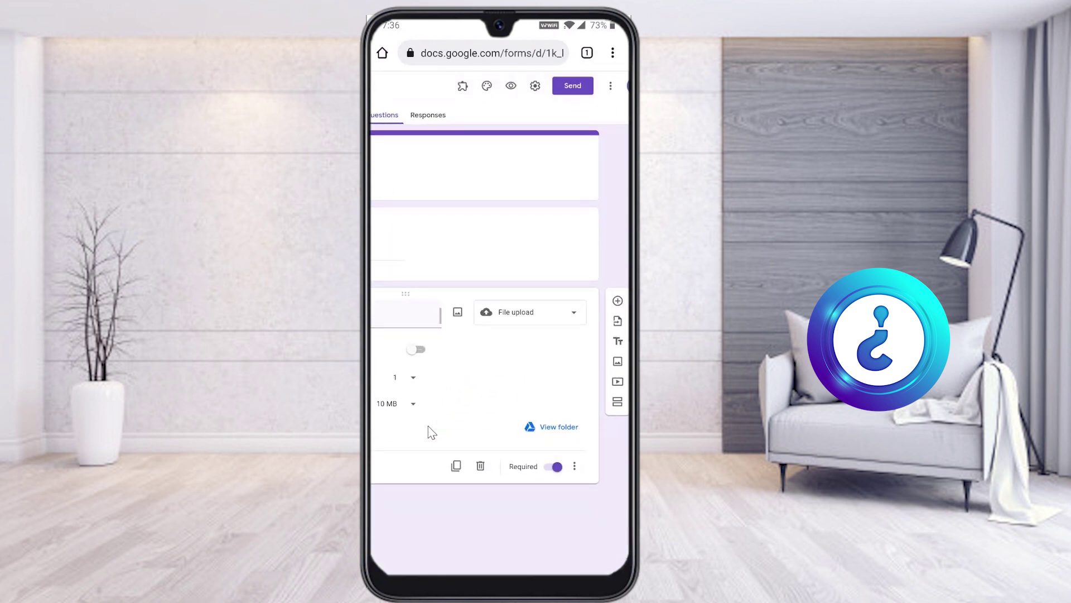
# Step: Choose to send the form by link and shorten its URL
pyautogui.click(574, 86)
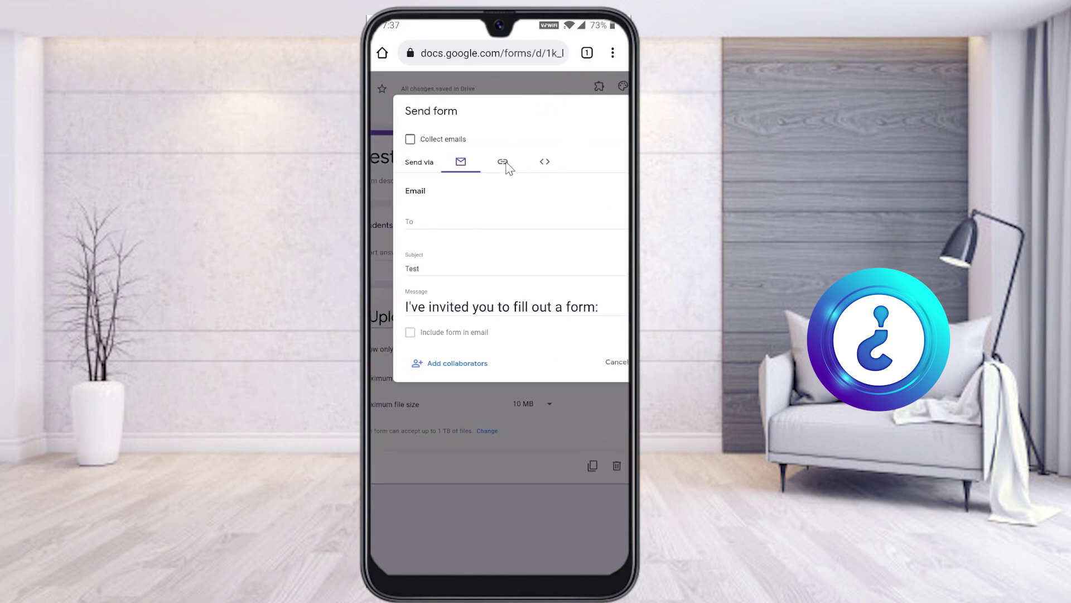
pyautogui.click(505, 165)
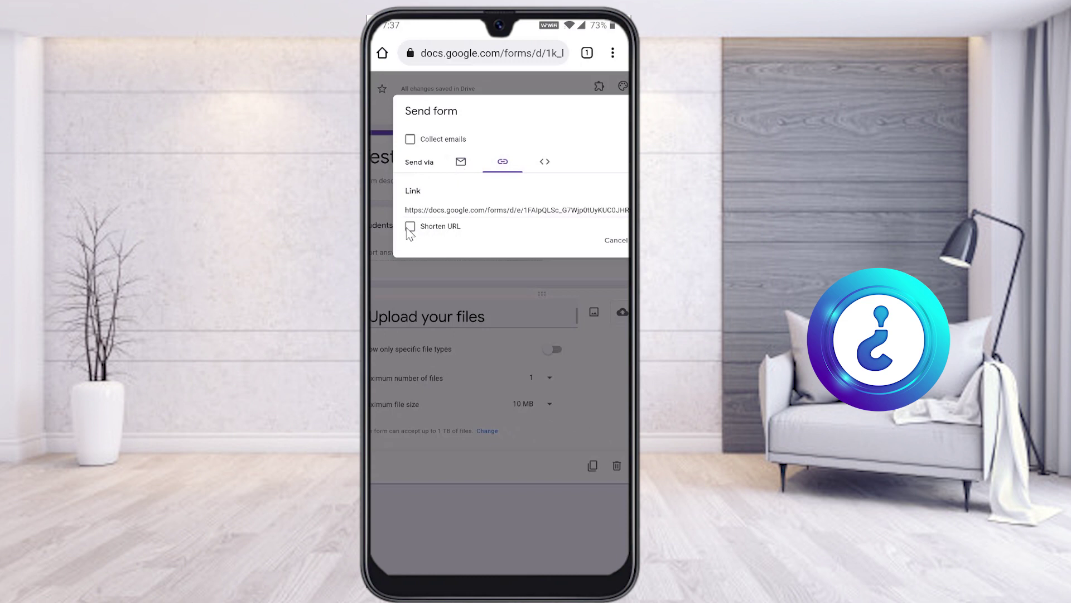
pyautogui.click(409, 227)
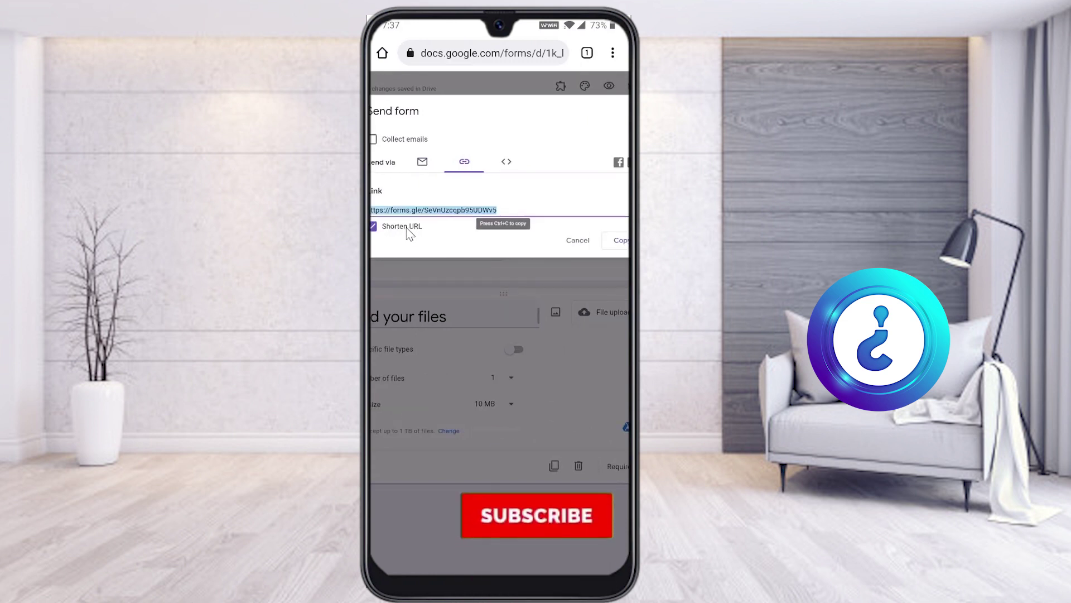